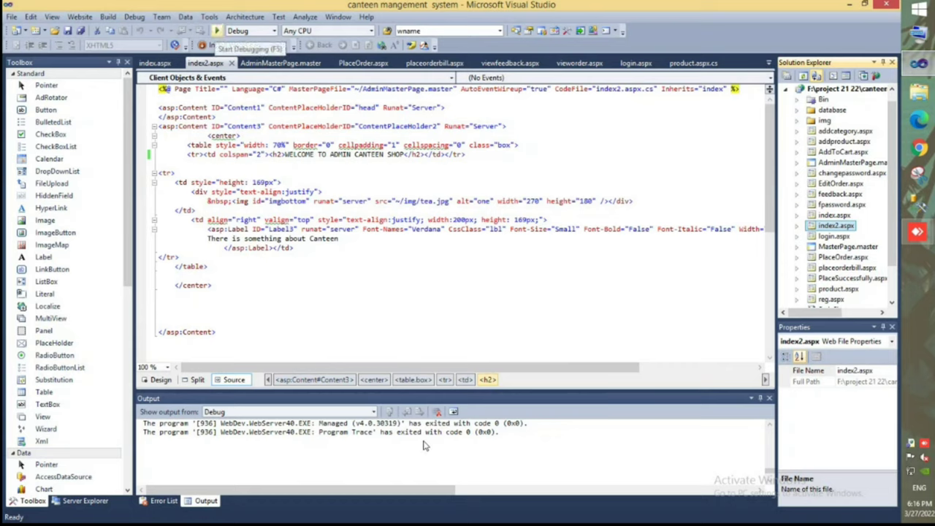
# - Start debugging with F5 to build the canteen site and open it in Chrome
pyautogui.press('F5')
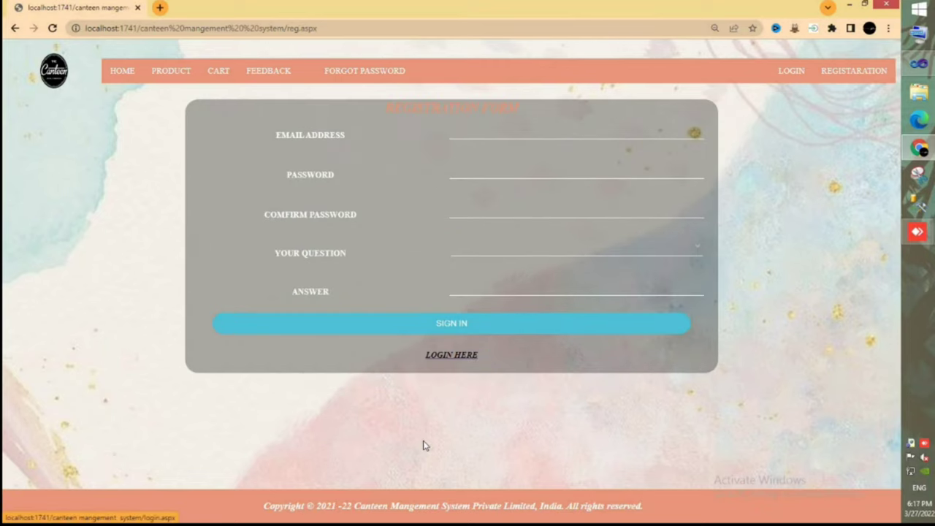
# - Log in with the administrator e-mail and password, dismissing Chrome's breach and save-password prompts
pyautogui.press('Return')
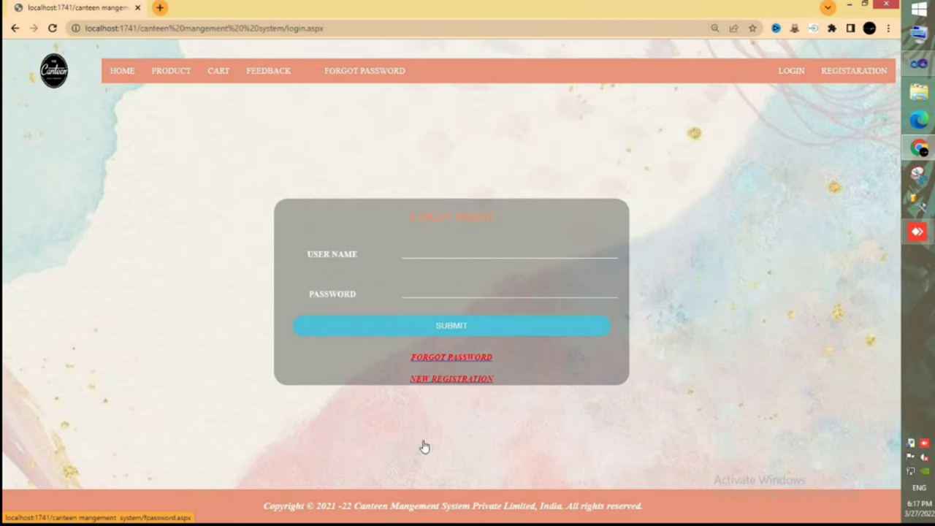
pyautogui.write('a')
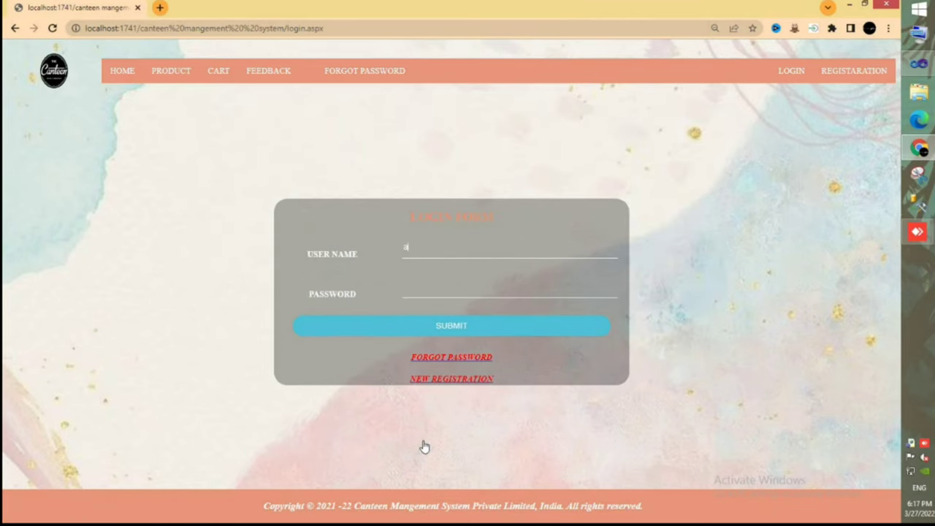
pyautogui.write('dmin@g')
pyautogui.write('mail.c')
pyautogui.write('madmin')
pyautogui.press('Return')
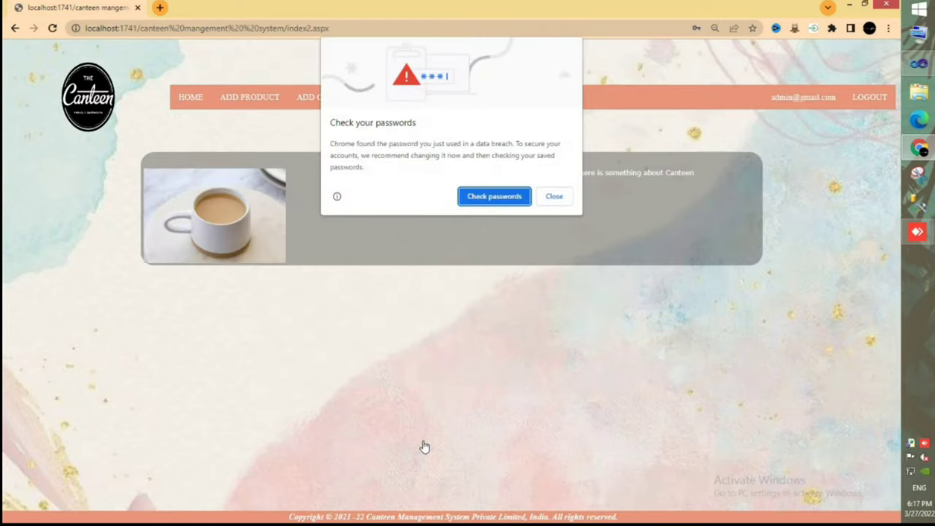
pyautogui.press('Tab')
pyautogui.press('Return')
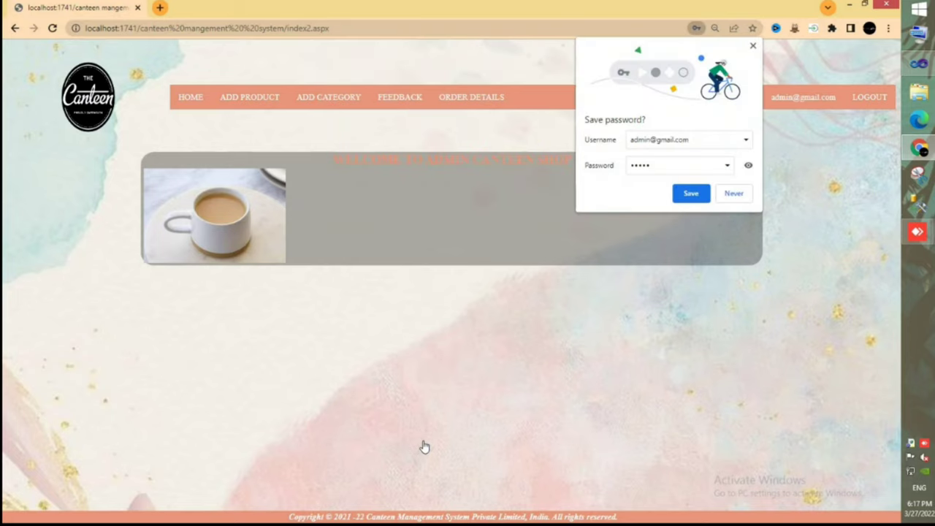
pyautogui.press('Tab')
pyautogui.press('Return')
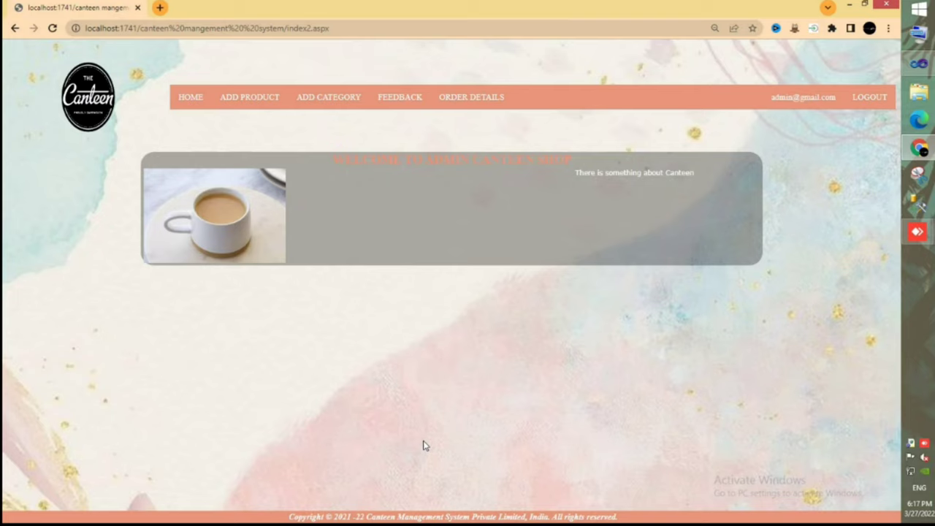
# - Visit the Add Product, Add Category and Order Details pages, returning to Add Category
pyautogui.click(249, 96)
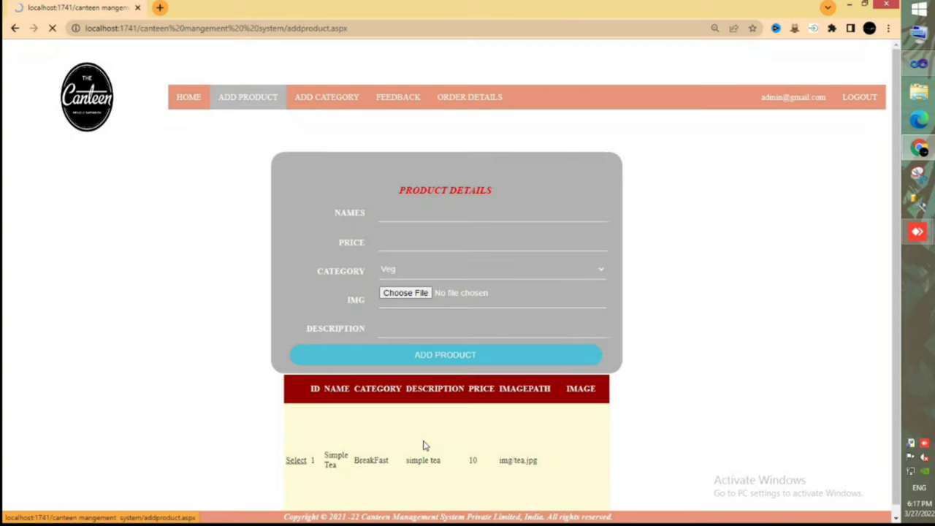
pyautogui.click(327, 96)
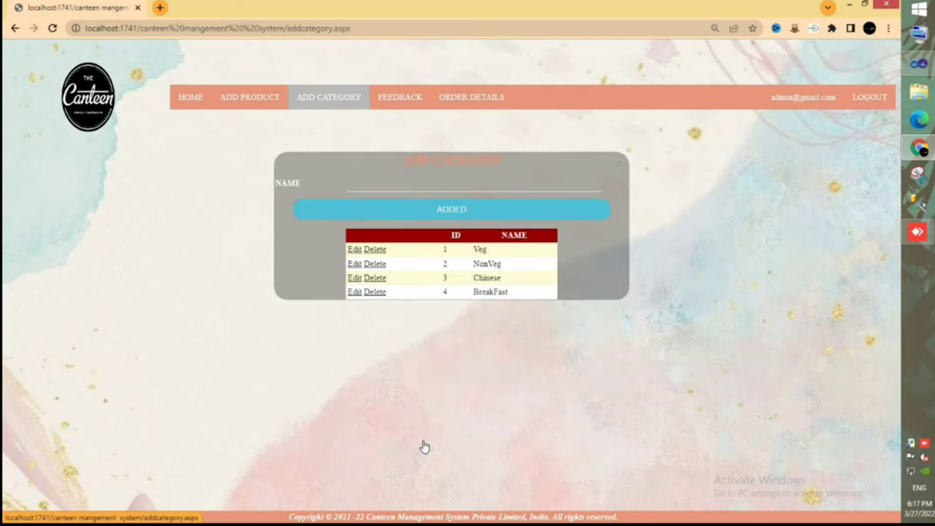
pyautogui.click(399, 96)
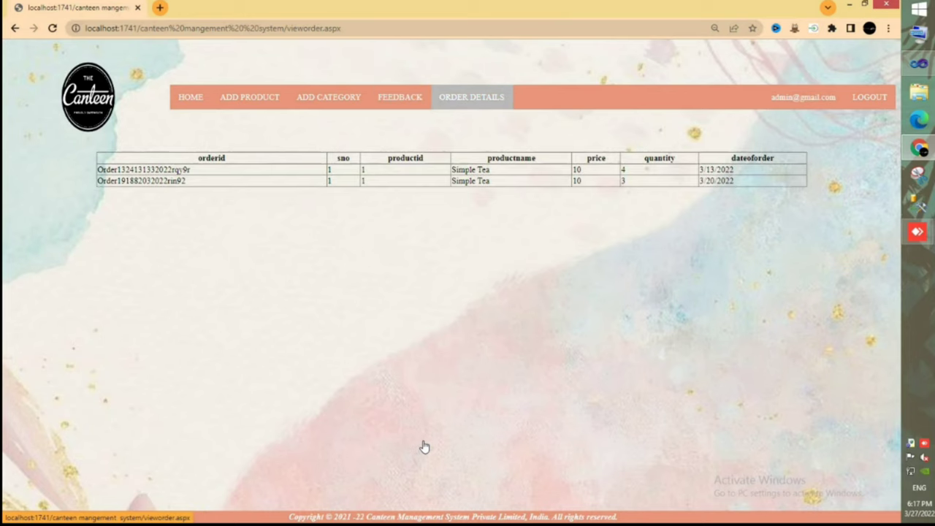
pyautogui.hotkey('shift', 'Tab')
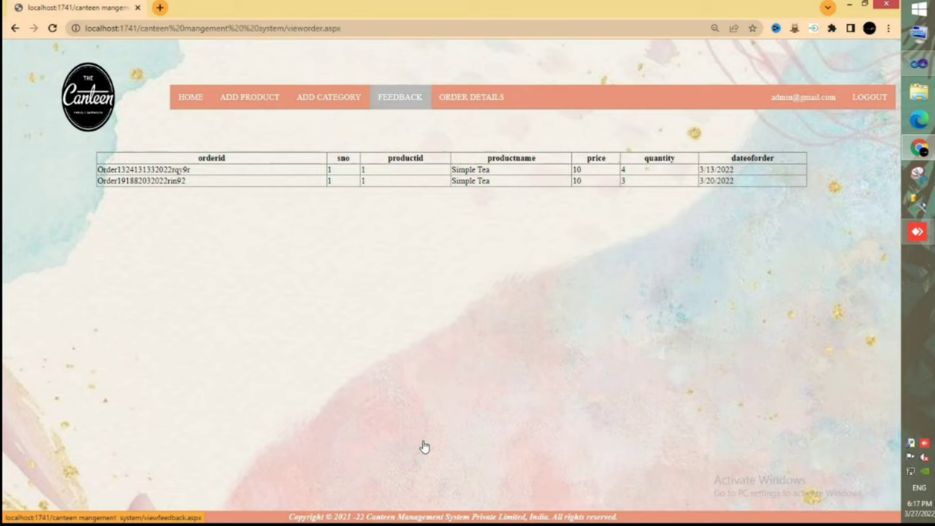
pyautogui.hotkey('shift', 'Tab')
pyautogui.press('Return')
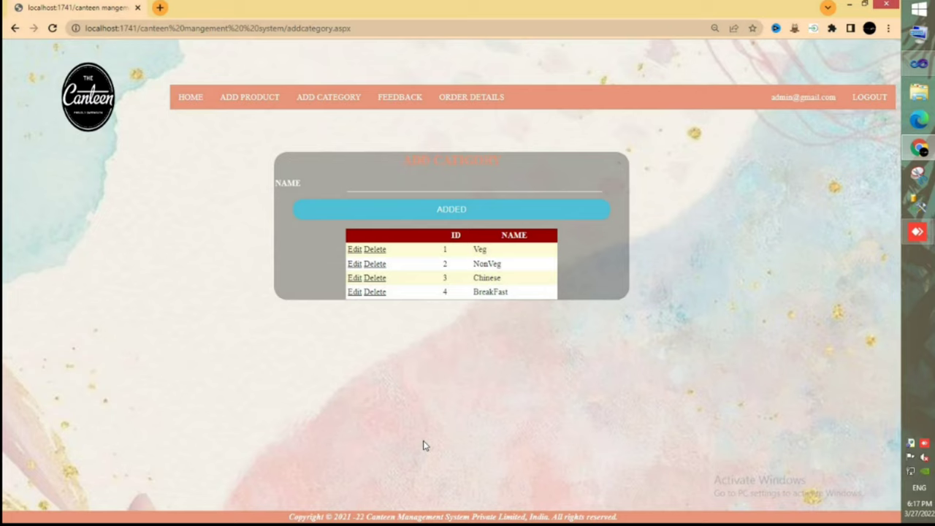
# - Add the Dinner category, then add Lunch and rename it to LunchBreak
pyautogui.write('d')
pyautogui.write('inner')
pyautogui.press('Return')
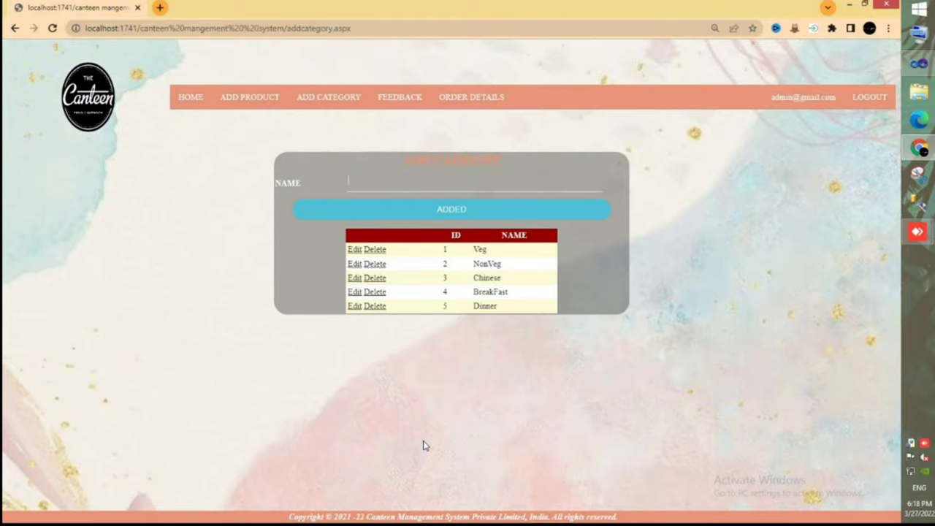
pyautogui.write('Lunch')
pyautogui.press('Return')
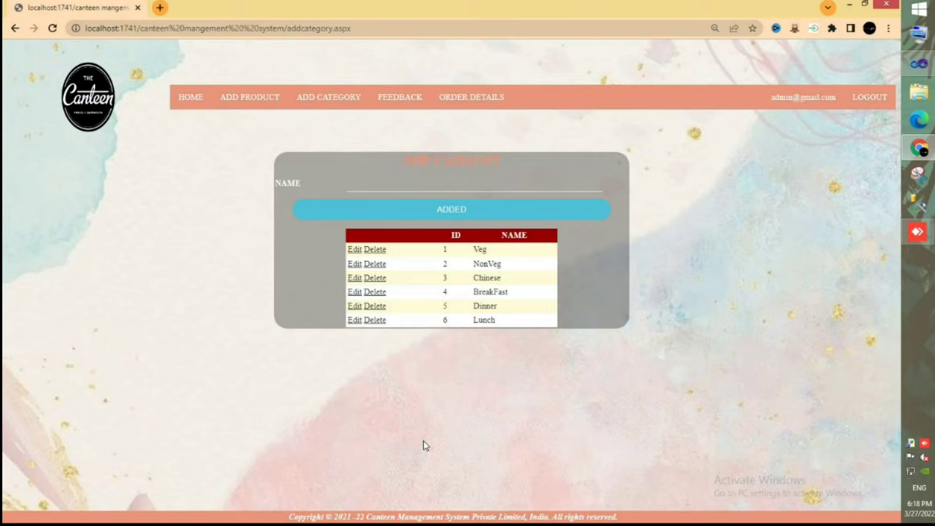
pyautogui.press('Return')
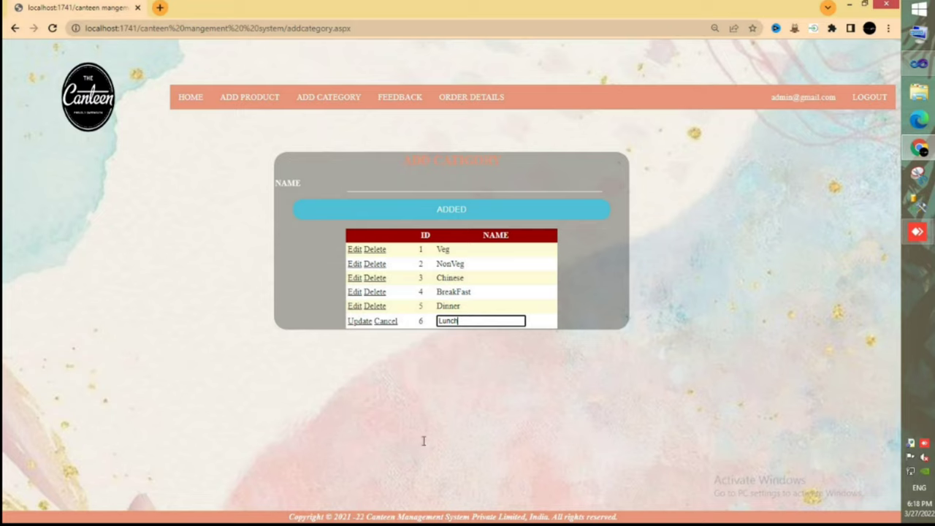
pyautogui.write('Brea')
pyautogui.write('k')
pyautogui.press('Return')
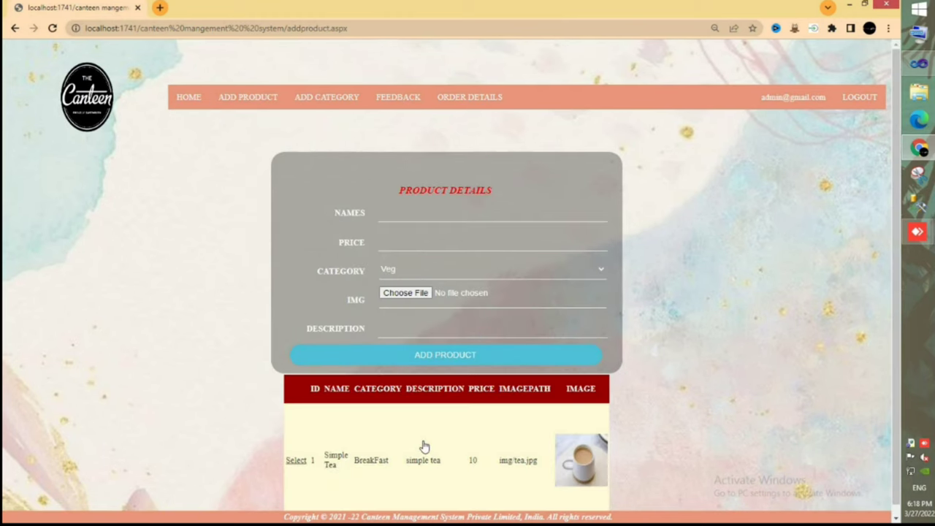
# - Choose BreakFast as the new product's category
pyautogui.hotkey('alt', 'Down')
pyautogui.press('Down')
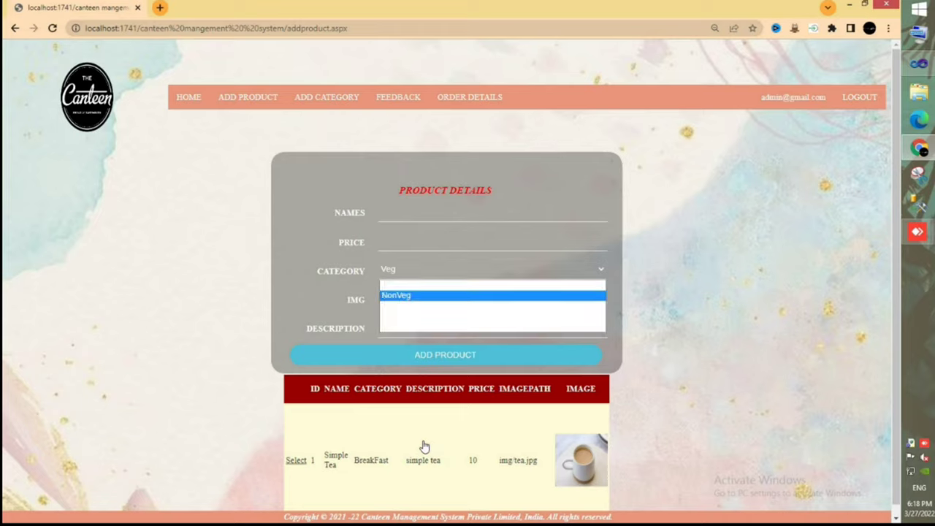
pyautogui.press('Down')
pyautogui.press('Down')
pyautogui.press('Down')
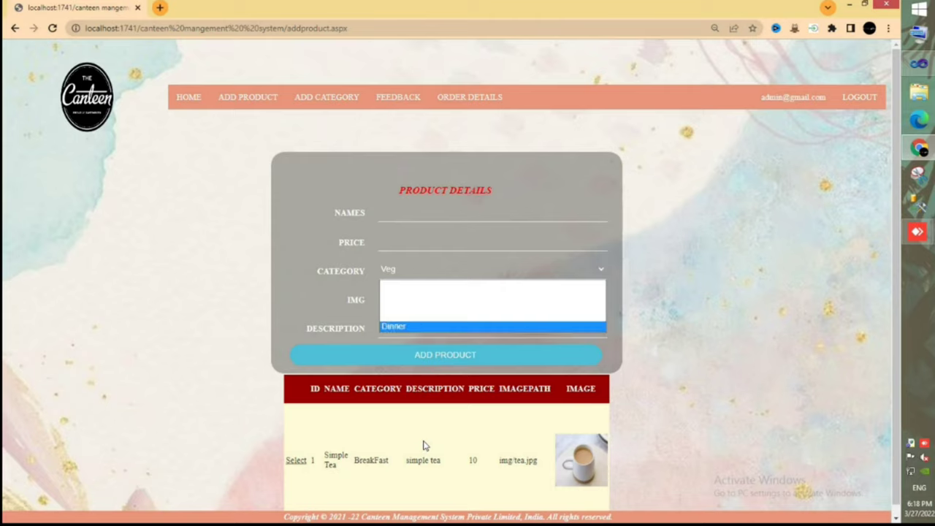
pyautogui.press('Home')
pyautogui.press('Down')
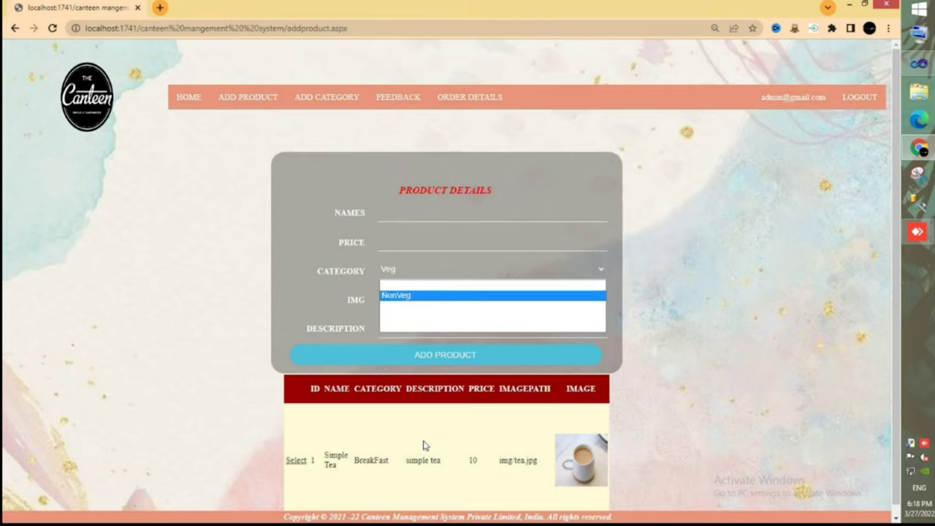
pyautogui.press('Up')
pyautogui.press('Return')
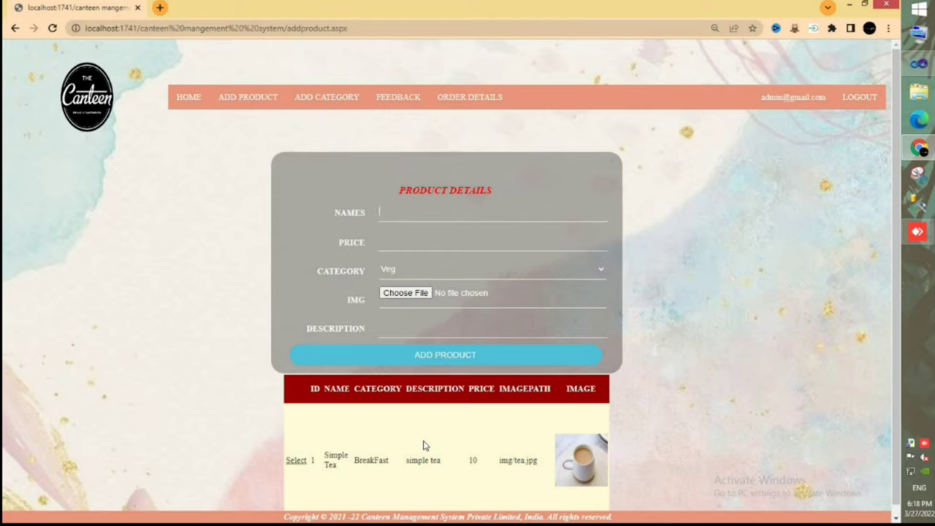
pyautogui.write('Bla')
pyautogui.press('Tab')
pyautogui.press('Tab')
pyautogui.hotkey('alt', 'Down')
pyautogui.press('Down')
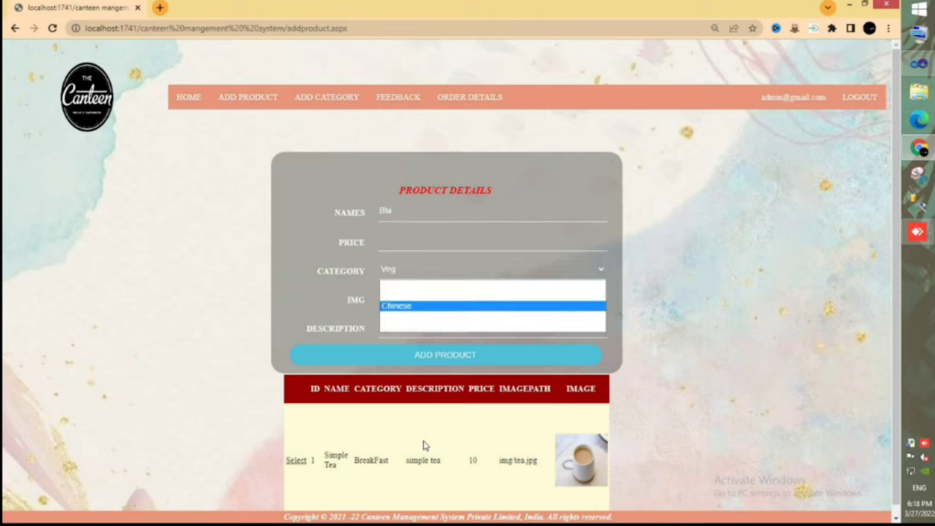
pyautogui.press('Down')
pyautogui.press('Down')
pyautogui.press('Up')
pyautogui.press('Return')
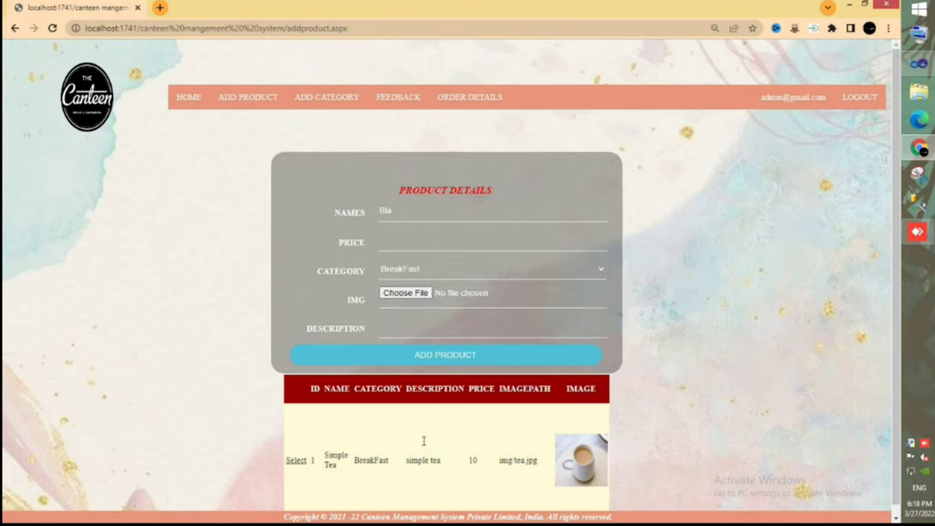
# - Enter Black Tea as the name, 20 as the price, and attach blacktea.jpg
pyautogui.hotkey('shift', 'Tab')
pyautogui.hotkey('shift', 'Tab')
pyautogui.write('Black')
pyautogui.write(' Tea')
pyautogui.press('Tab')
pyautogui.write('20')
pyautogui.press('Tab')
pyautogui.press('Tab')
pyautogui.press('space')
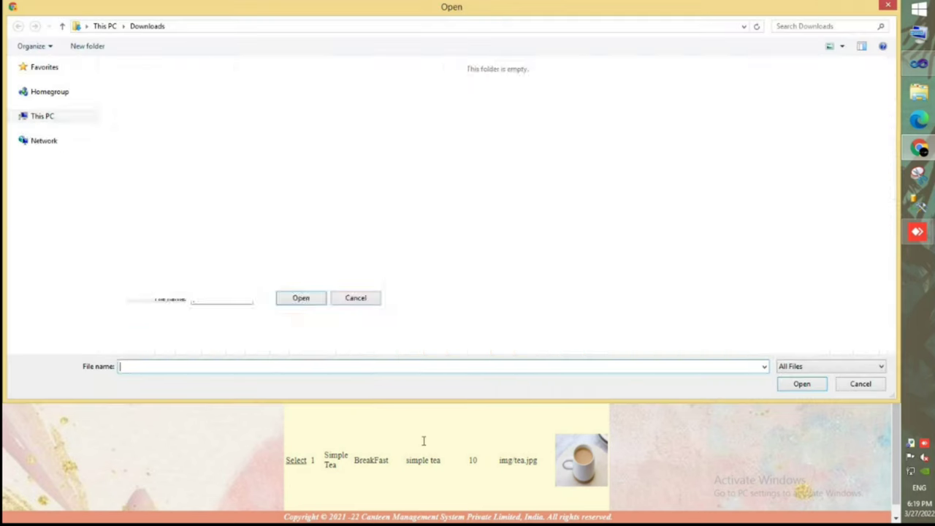
pyautogui.hotkey('shift', 'Tab')
pyautogui.press('space')
pyautogui.press('Return')
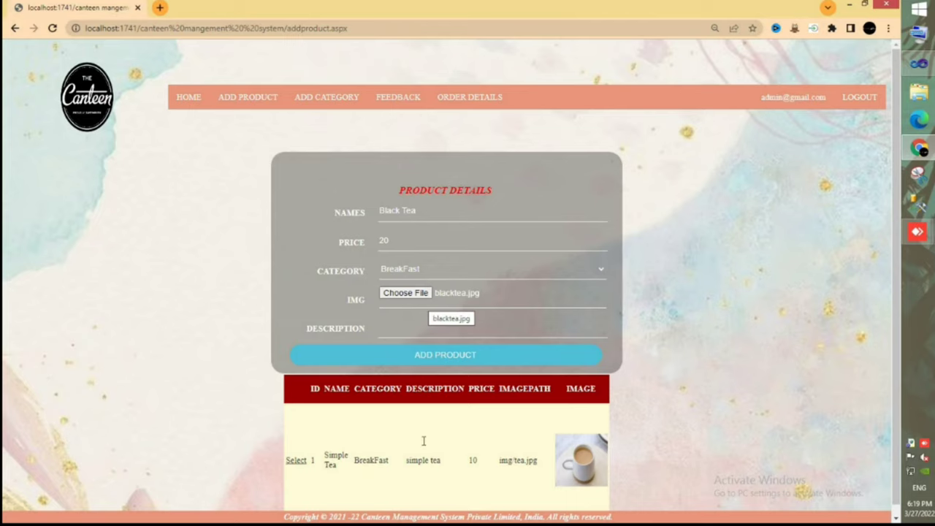
# - Describe the product as 'black Tea with leamon' and save Black Tea as product 2
pyautogui.scroll(-1, 423, 444)
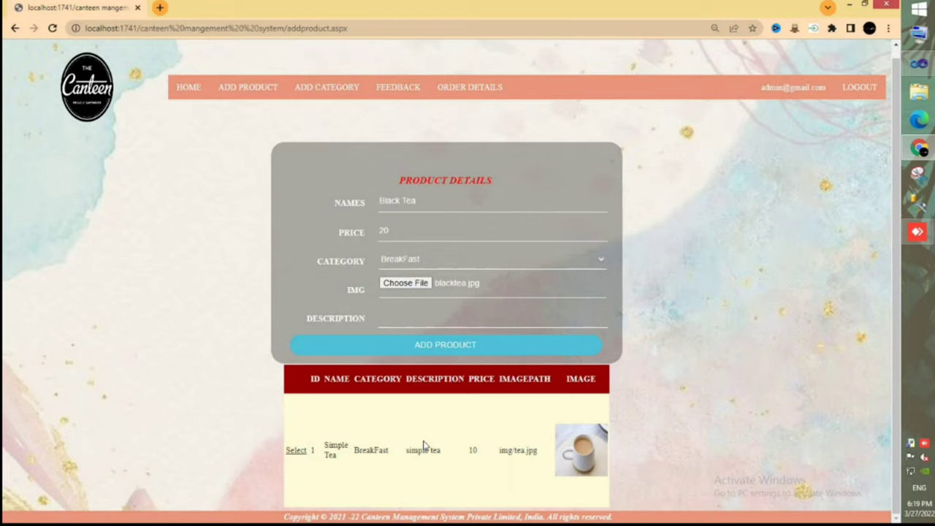
pyautogui.scroll(1, 423, 444)
pyautogui.scroll(-1, 423, 444)
pyautogui.write('black')
pyautogui.write(' Teac')
pyautogui.press('BackSpace')
pyautogui.write('with lea')
pyautogui.write('mon')
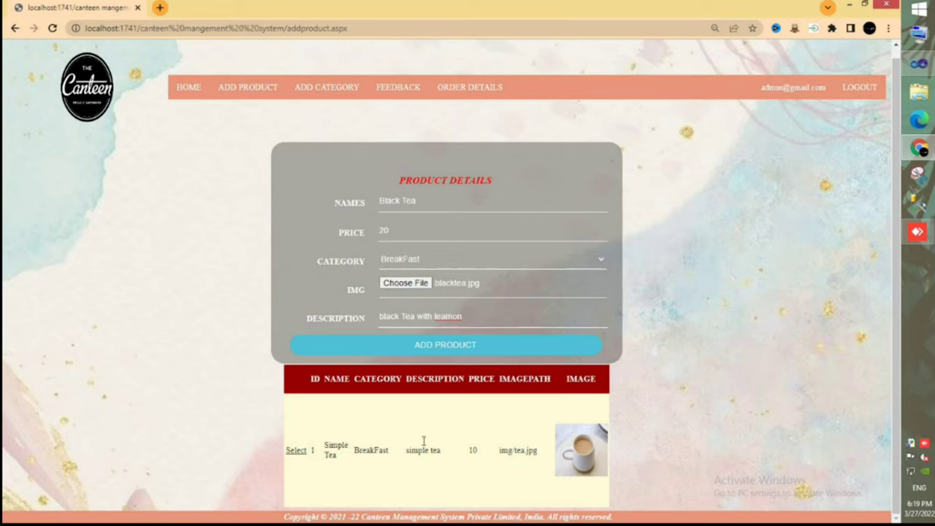
pyautogui.press('Return')
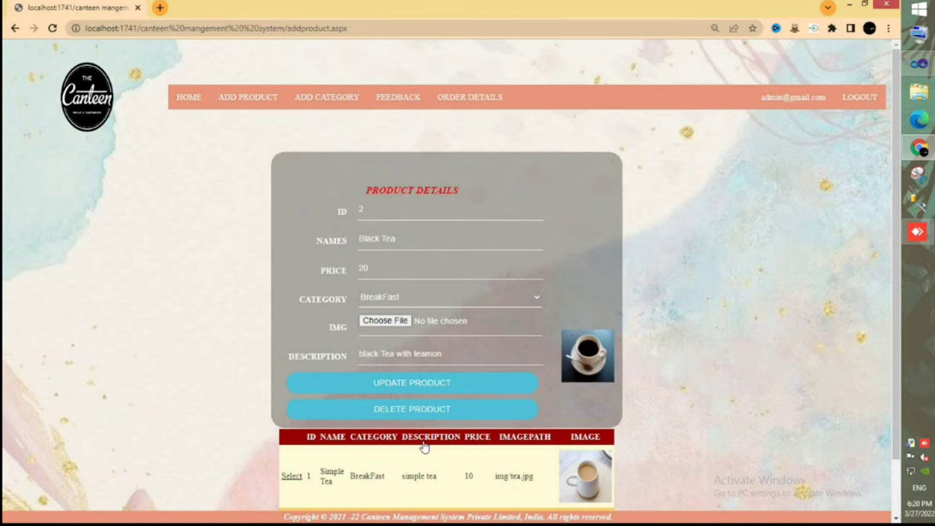
pyautogui.scroll(-1, 424, 447)
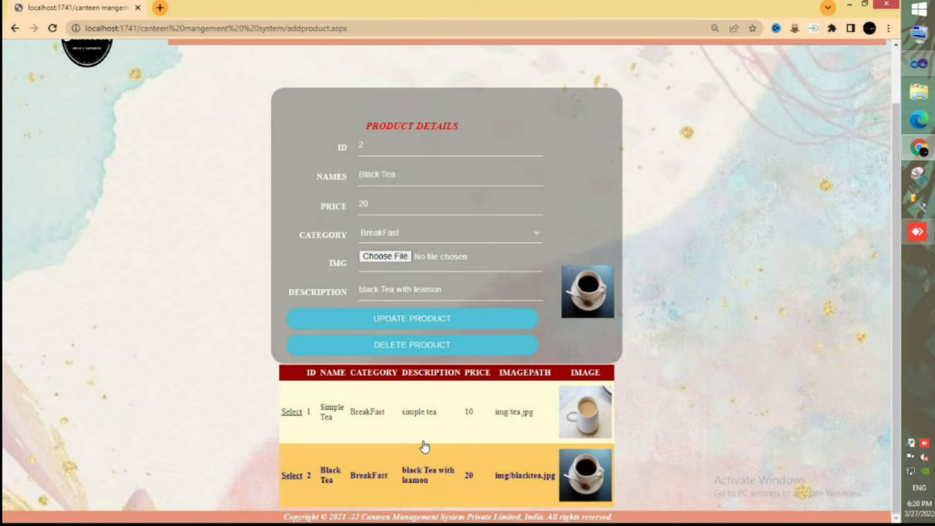
pyautogui.click(423, 442)
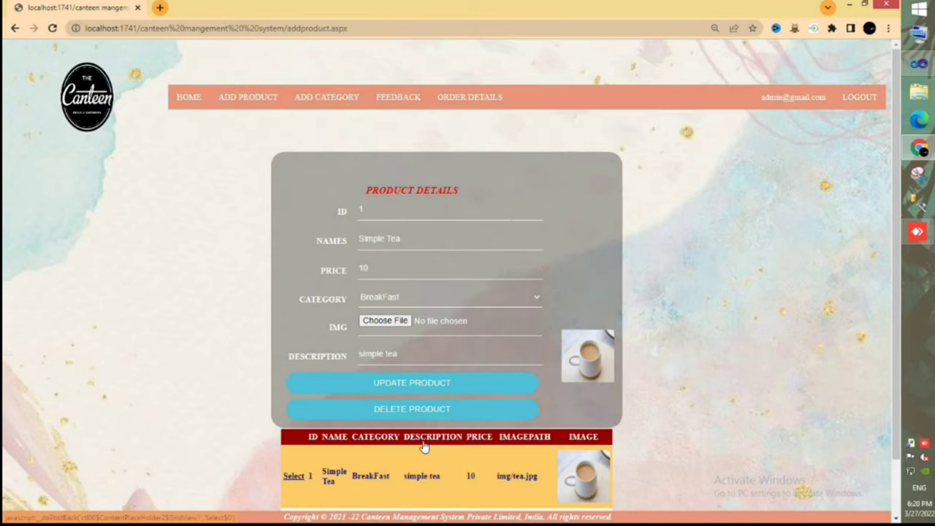
pyautogui.scroll(-1, 423, 447)
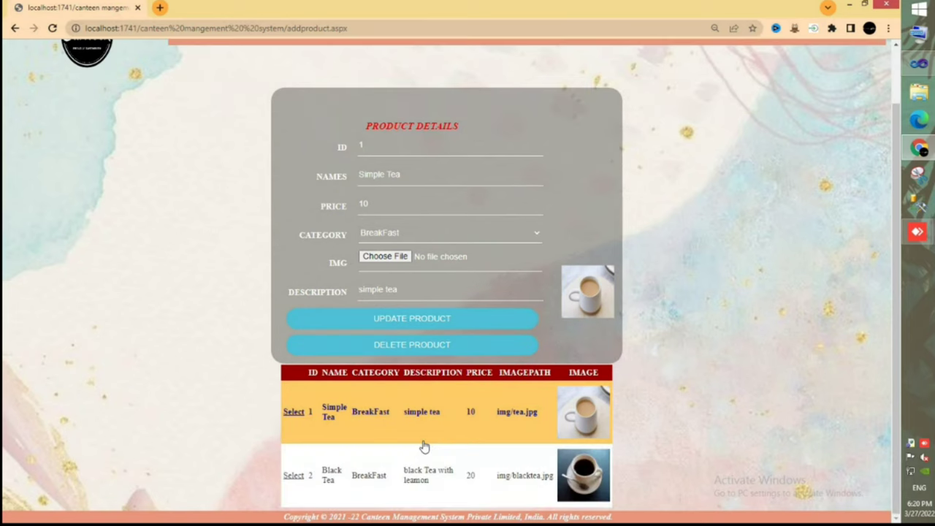
pyautogui.click(424, 447)
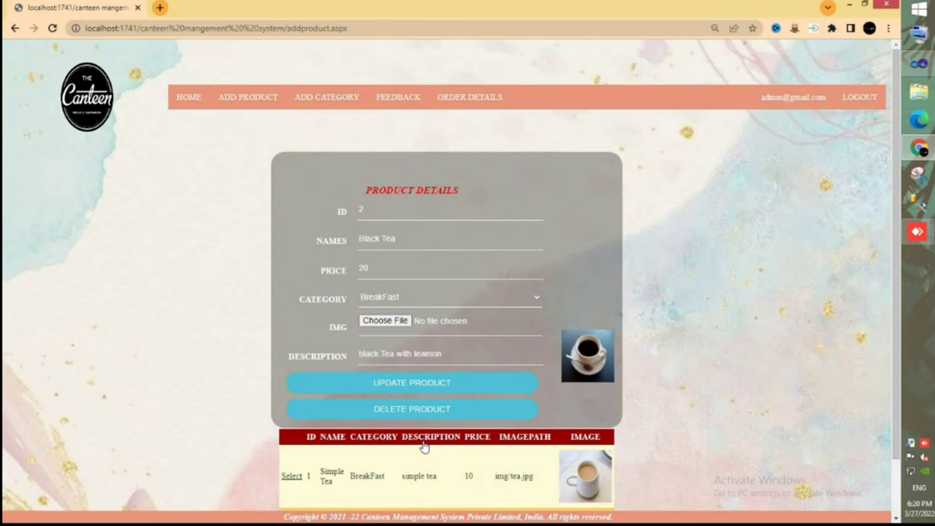
pyautogui.scroll(-1, 423, 447)
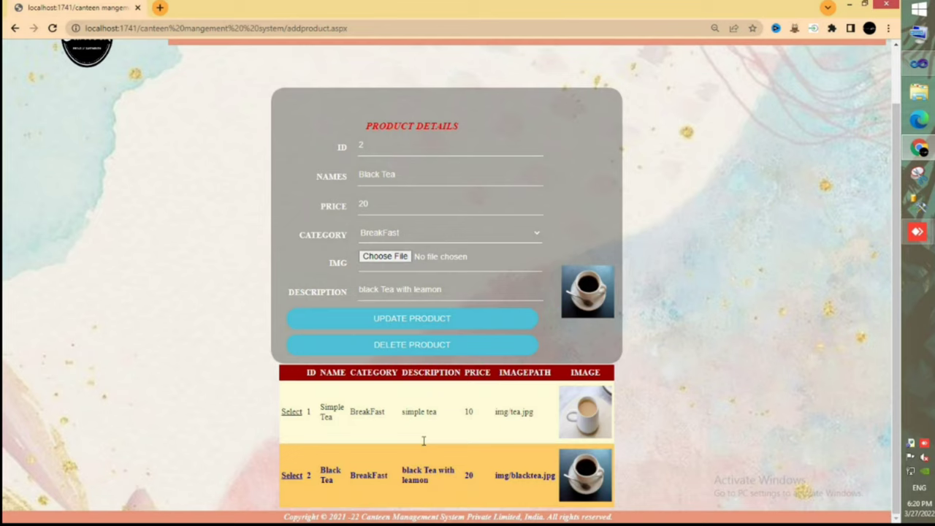
pyautogui.scroll(1, 423, 441)
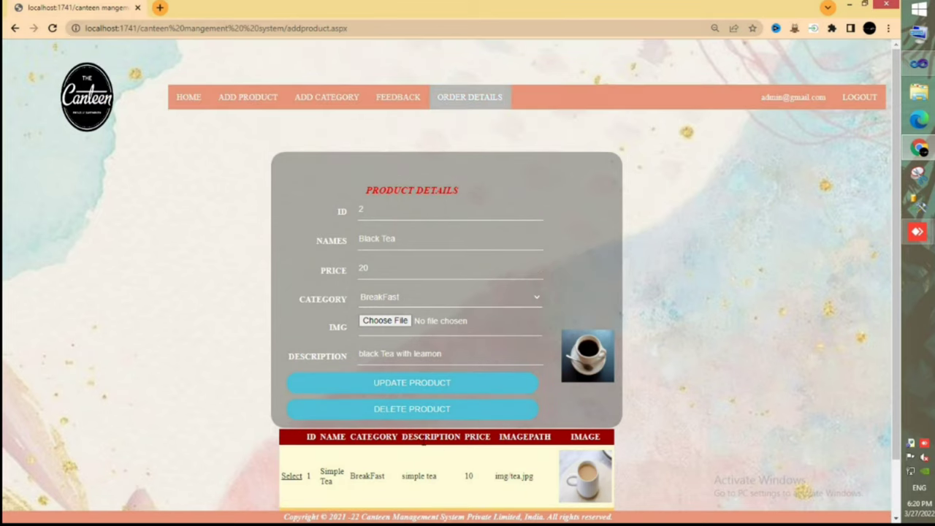
# - Log out of the admin account and open the new registration form
pyautogui.press('Tab')
pyautogui.press('Tab')
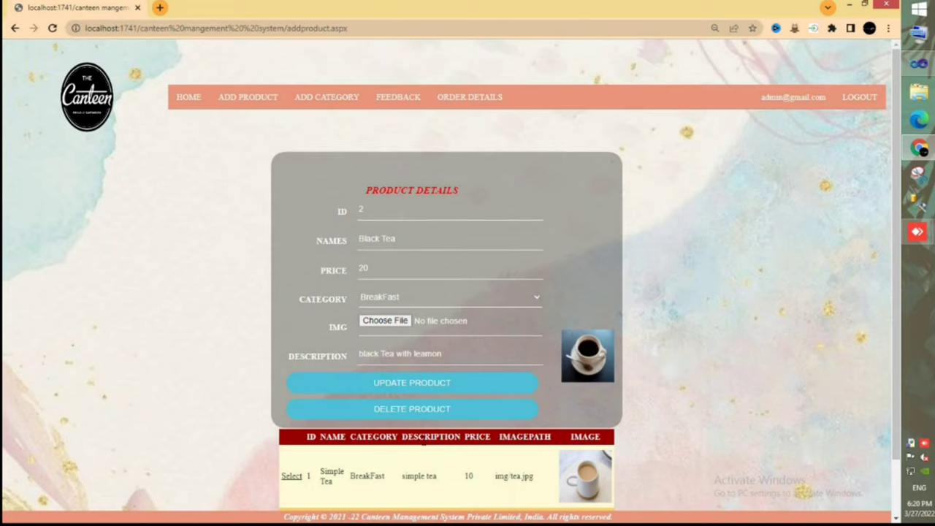
pyautogui.press('Tab')
pyautogui.press('Return')
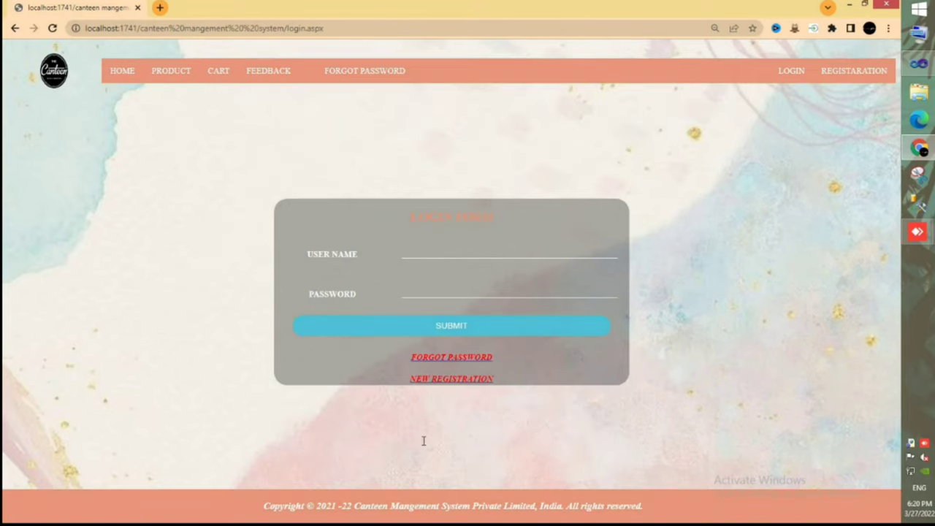
pyautogui.press('Tab')
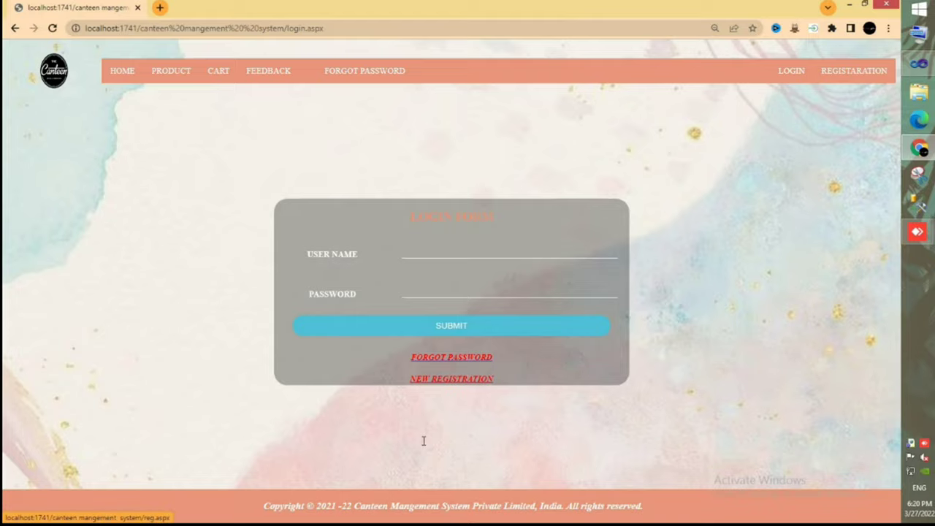
pyautogui.press('Return')
# - Register a customer with e-mail, password, security question 'college name' and its answer
pyautogui.press('Tab')
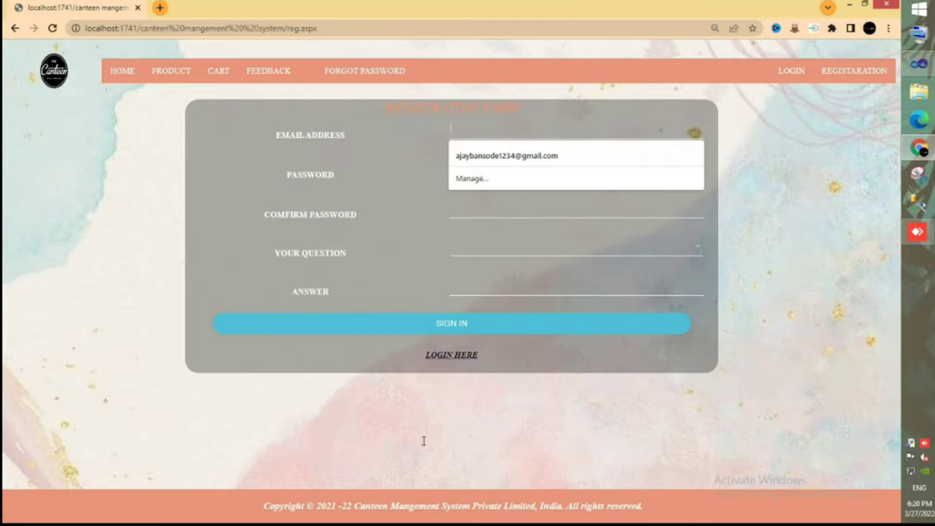
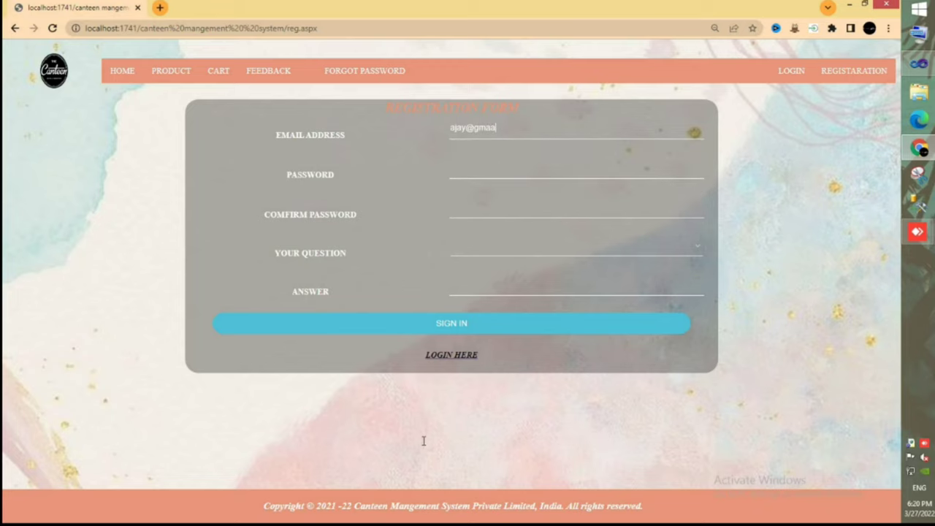
pyautogui.press('Tab')
pyautogui.write('123')
pyautogui.write('1234')
pyautogui.press('Tab')
pyautogui.hotkey('alt', 'Down')
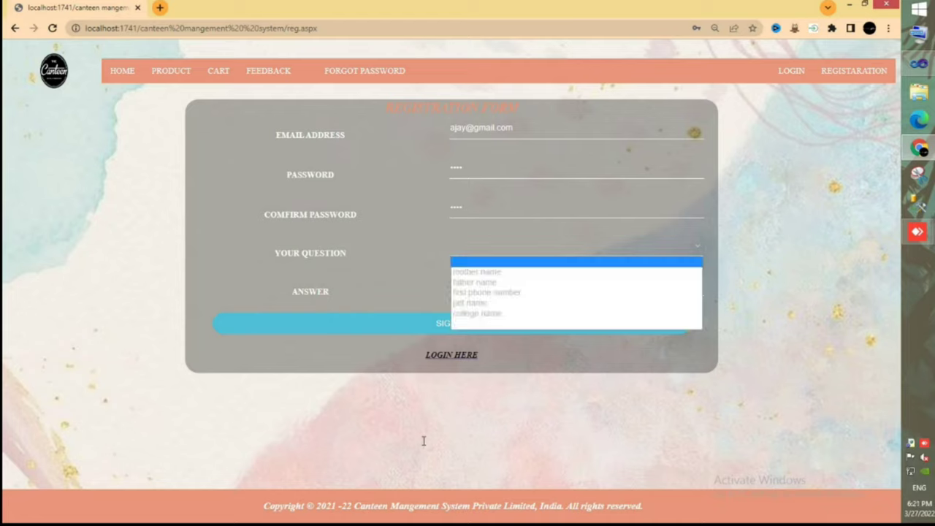
pyautogui.press('Down')
pyautogui.press('Down')
pyautogui.press('Down')
pyautogui.press('Down')
pyautogui.press('Return')
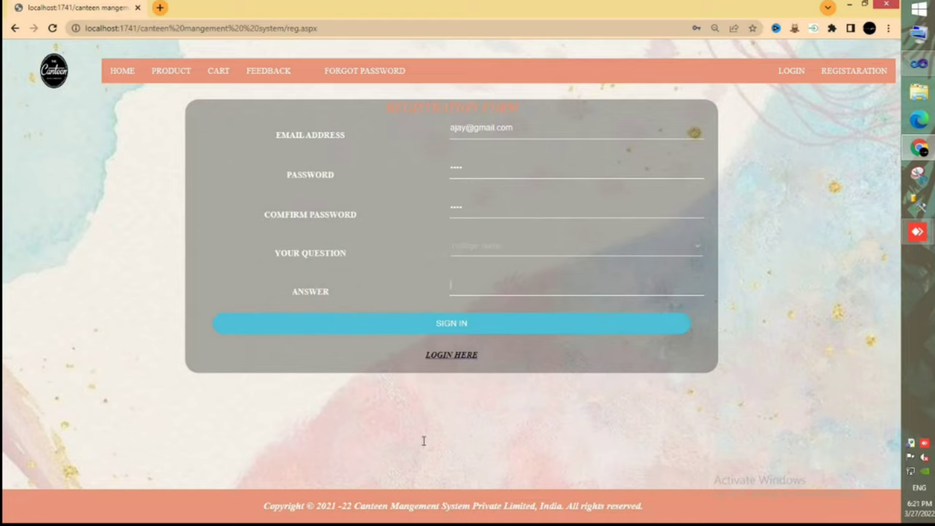
pyautogui.write('abi')
pyautogui.write('c')
pyautogui.press('Return')
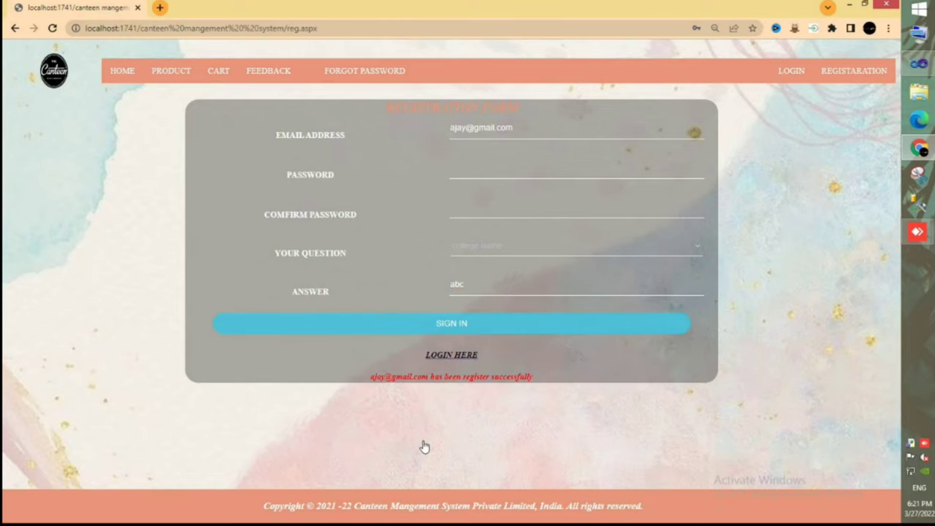
# - Select the registration success message
pyautogui.hotkey('shift', 'Right')
pyautogui.hotkey('shift', 'Right')
pyautogui.hotkey('shift', 'Right')
pyautogui.hotkey('shift', 'Right')
pyautogui.hotkey('shift', 'Right')
pyautogui.hotkey('shift', 'Right')
pyautogui.hotkey('shift', 'Right')
pyautogui.hotkey('shift', 'Right')
pyautogui.hotkey('shift', 'Right')
pyautogui.hotkey('shift', 'Right')
pyautogui.hotkey('shift', 'Right')
pyautogui.hotkey('shift', 'Right')
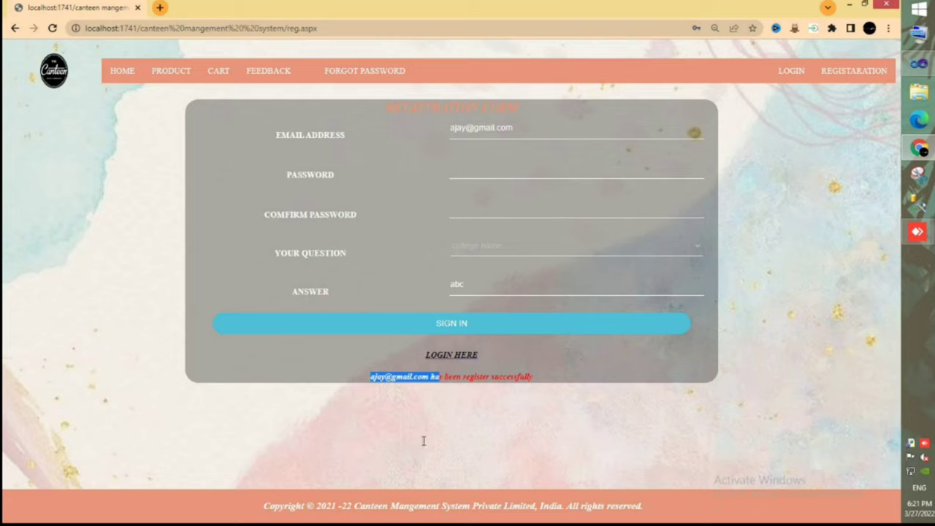
pyautogui.hotkey('shift', 'Right')
pyautogui.hotkey('shift', 'Right')
pyautogui.hotkey('shift', 'Right')
pyautogui.hotkey('shift', 'Right')
pyautogui.hotkey('shift', 'Right')
pyautogui.hotkey('shift', 'Right')
pyautogui.hotkey('shift', 'Right')
pyautogui.hotkey('shift', 'Right')
pyautogui.hotkey('shift', 'Right')
pyautogui.hotkey('shift', 'Right')
pyautogui.hotkey('shift', 'Right')
pyautogui.hotkey('shift', 'Right')
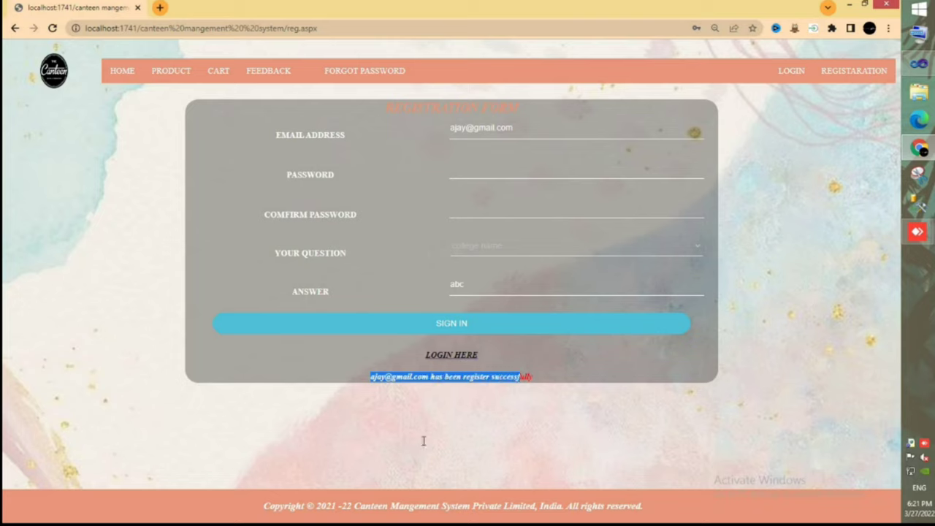
pyautogui.click(424, 443)
pyautogui.hotkey('shift', 'Down')
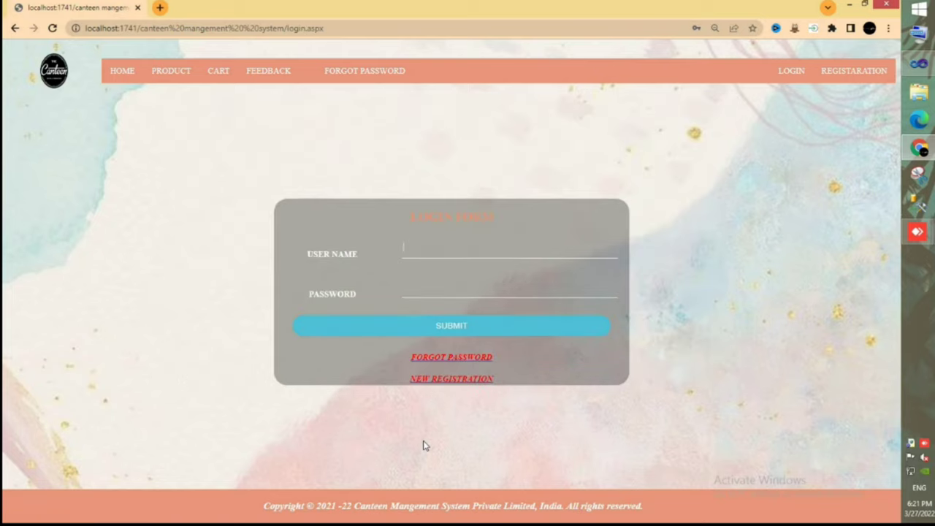
# - Log in with the new customer's e-mail and password, dismiss Chrome's prompts, and open the product list
pyautogui.press('Tab')
pyautogui.write('1234')
pyautogui.press('Return')
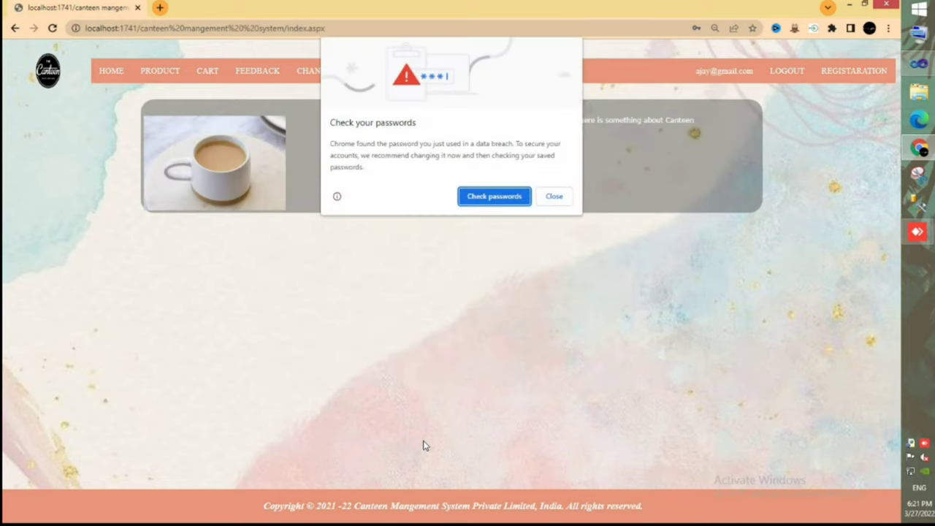
pyautogui.press('Return')
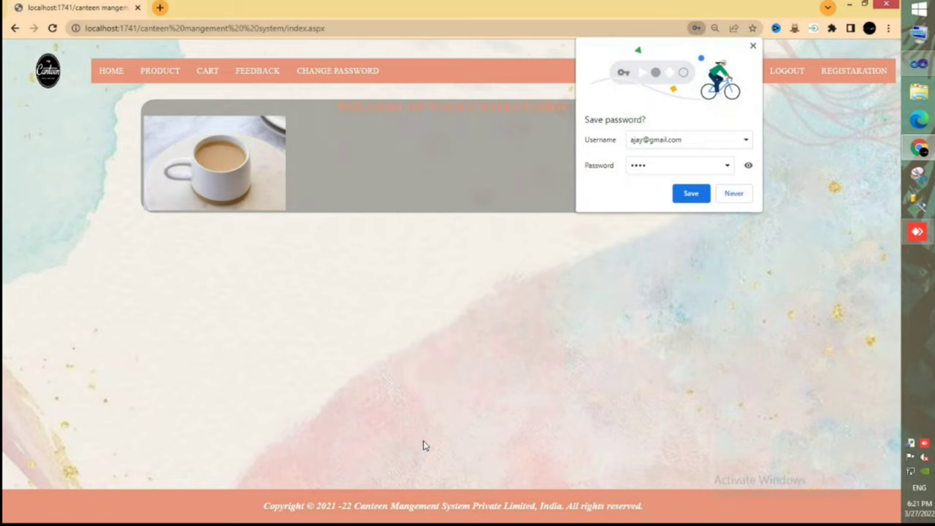
pyautogui.press('Tab')
pyautogui.press('Return')
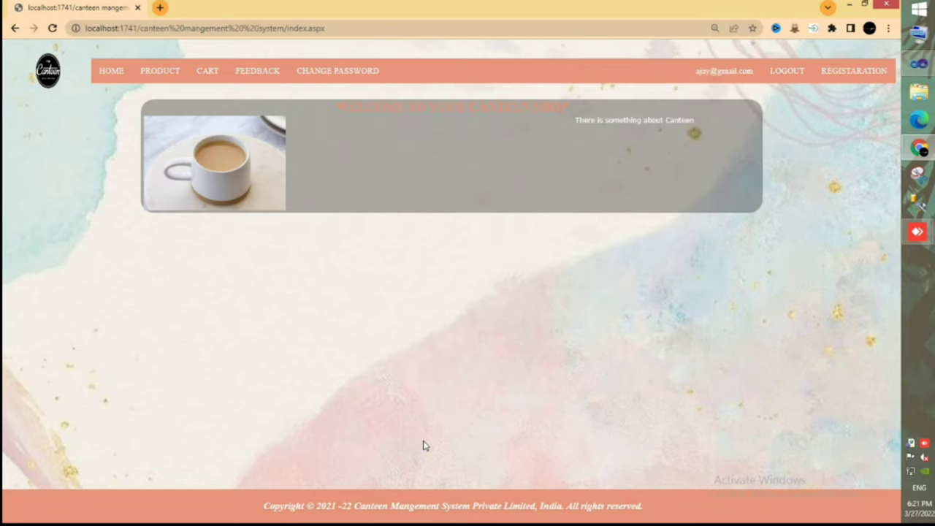
pyautogui.press('Tab')
pyautogui.press('Return')
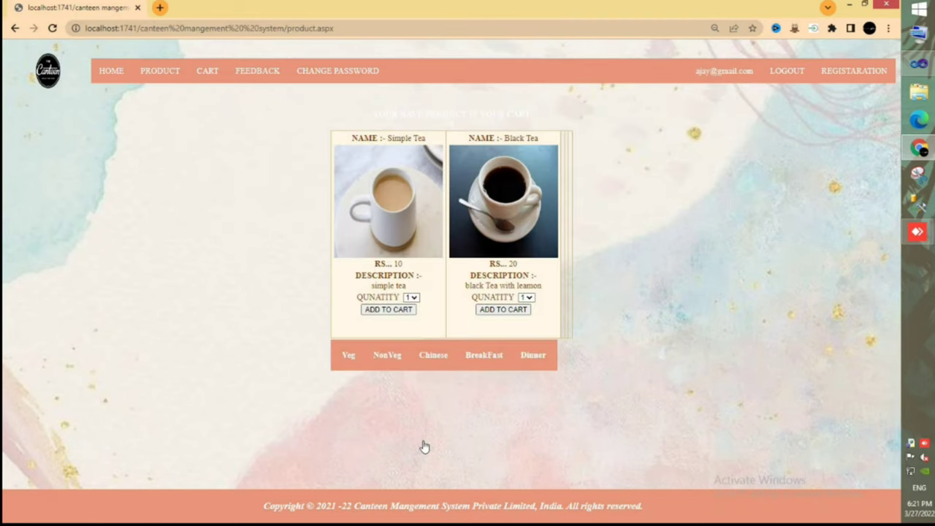
# - Browse the Veg, NonVeg and Chinese category listings
pyautogui.press('Tab')
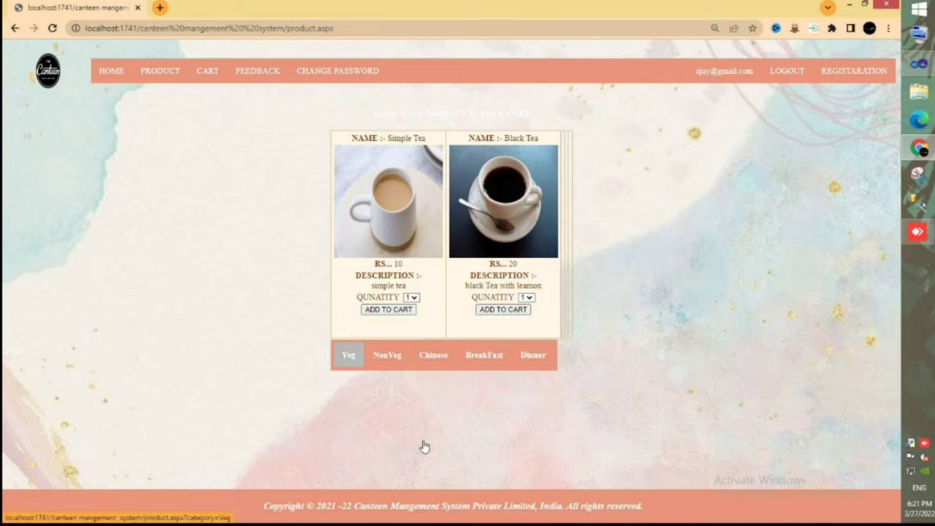
pyautogui.press('Tab')
pyautogui.press('Tab')
pyautogui.press('Tab')
pyautogui.press('Tab')
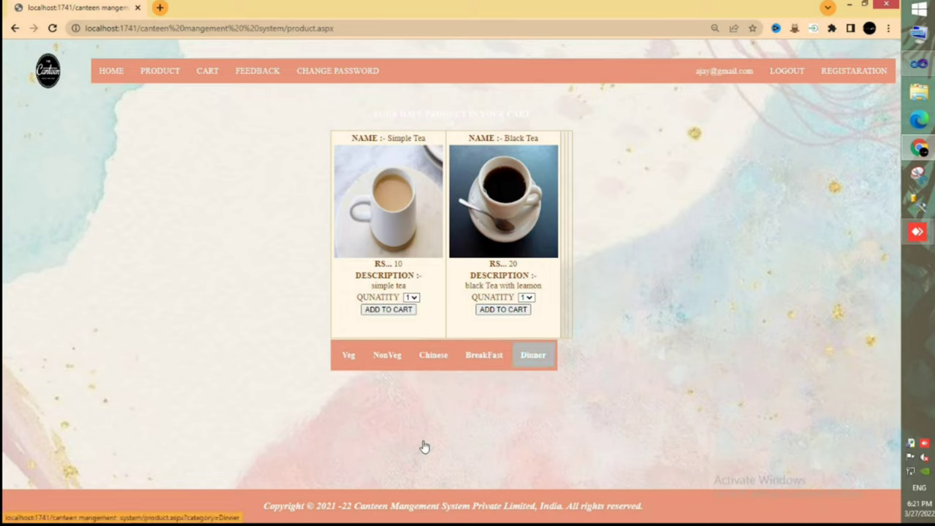
pyautogui.hotkey('shift', 'Tab')
pyautogui.hotkey('shift', 'Tab')
pyautogui.hotkey('shift', 'Tab')
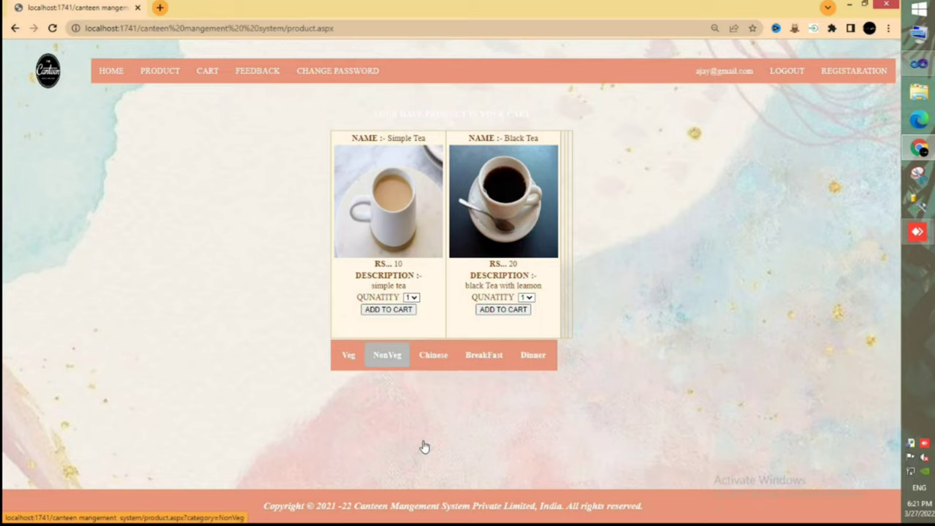
pyautogui.hotkey('shift', 'Tab')
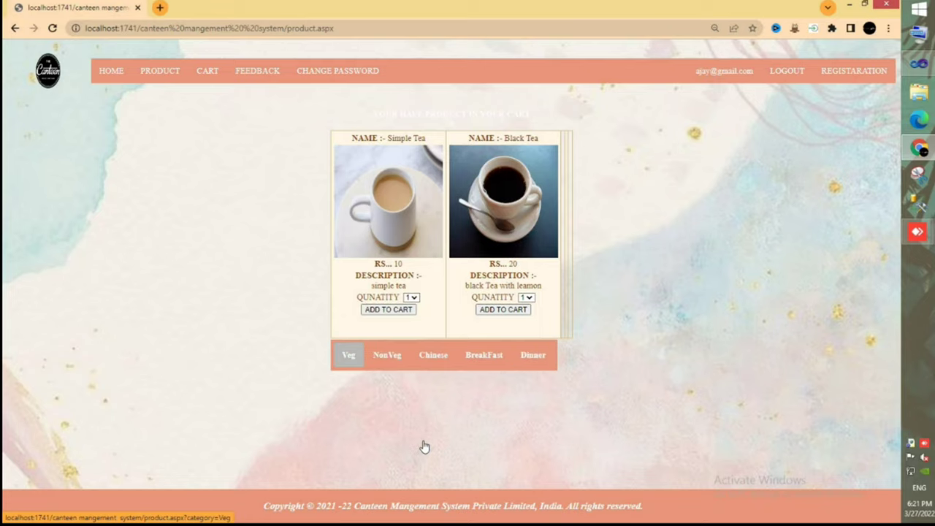
pyautogui.press('Return')
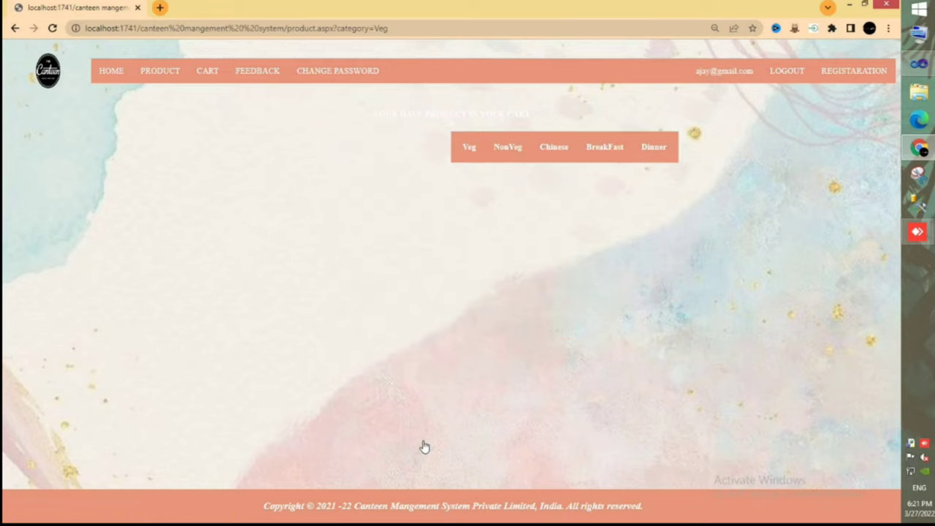
pyautogui.press('Tab')
pyautogui.press('Return')
pyautogui.press('Tab')
pyautogui.press('Return')
# - Show the BreakFast items and add Simple Tea to the cart
pyautogui.press('Tab')
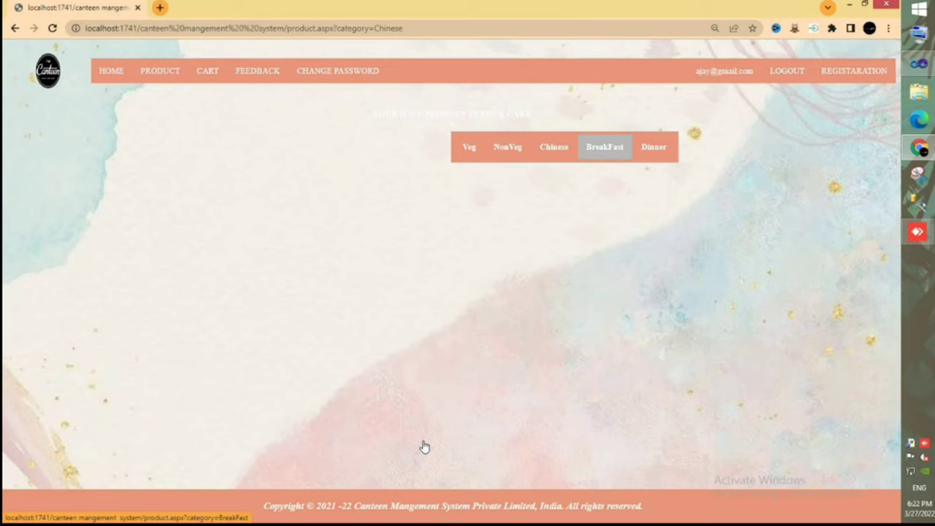
pyautogui.press('Return')
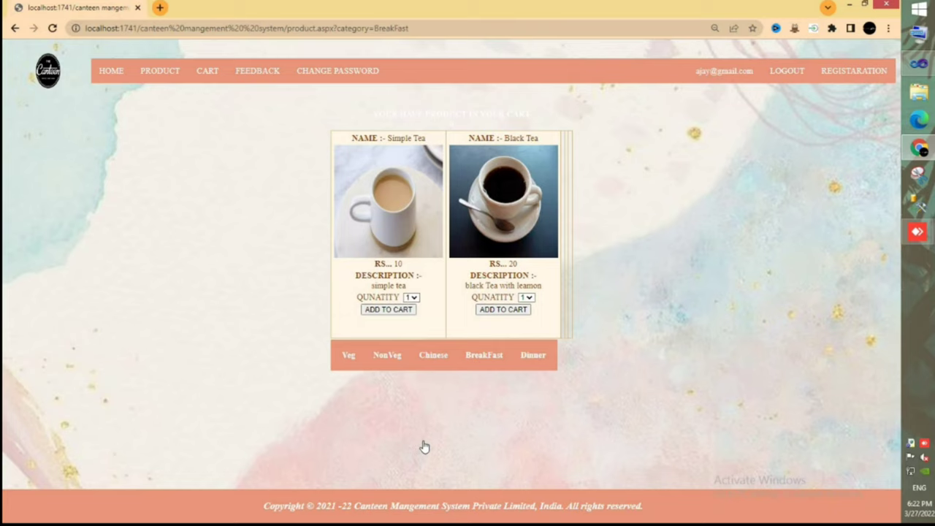
pyautogui.press('Tab')
pyautogui.press('Tab')
pyautogui.press('Tab')
pyautogui.press('Tab')
pyautogui.press('Tab')
pyautogui.press('Tab')
pyautogui.press('Return')
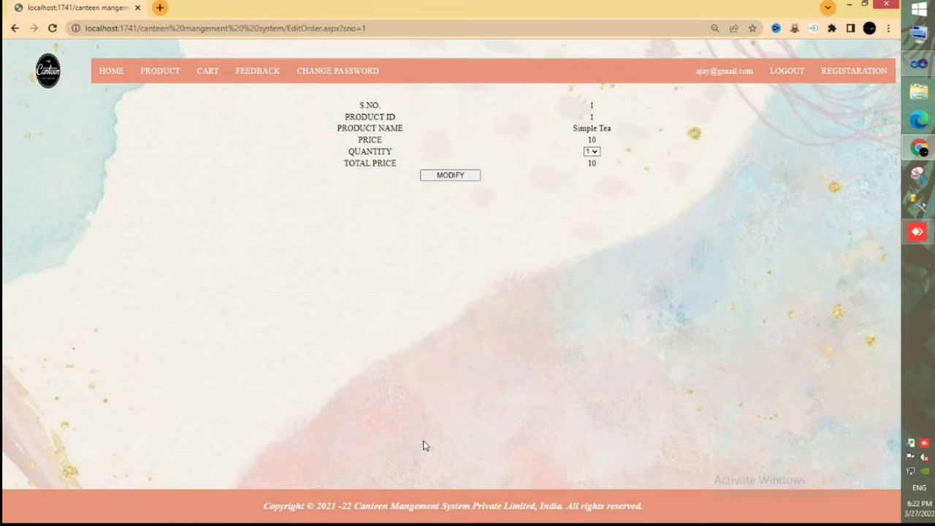
# - Change Simple Tea's quantity to 5, bringing the cart total to 70, and proceed to checkout
pyautogui.hotkey('alt', 'Down')
pyautogui.press('Down')
pyautogui.press('Down')
pyautogui.press('Down')
pyautogui.press('Down')
pyautogui.press('Return')
pyautogui.press('Tab')
pyautogui.press('Return')
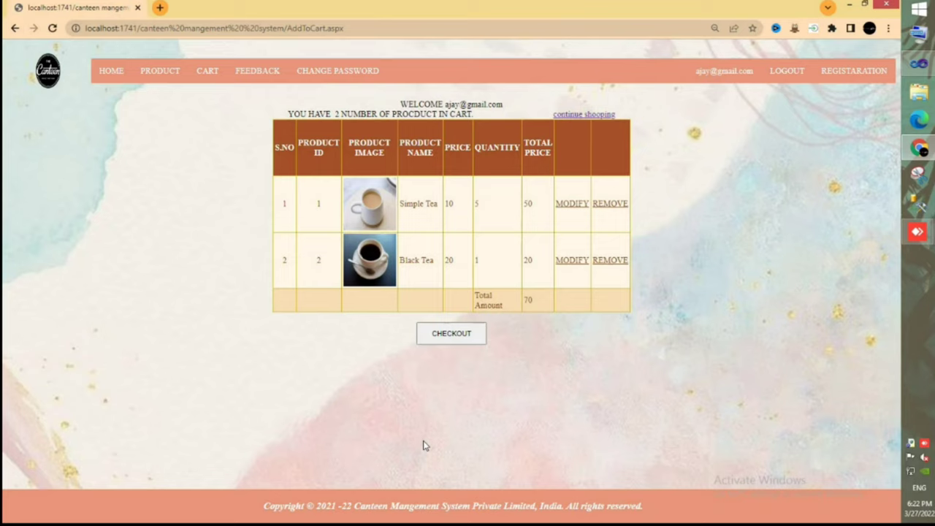
pyautogui.press('Tab')
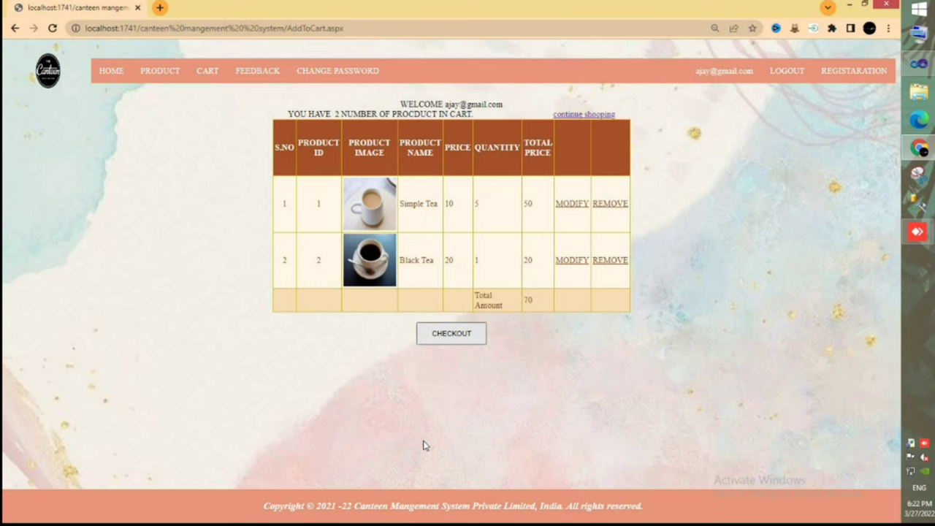
pyautogui.press('Return')
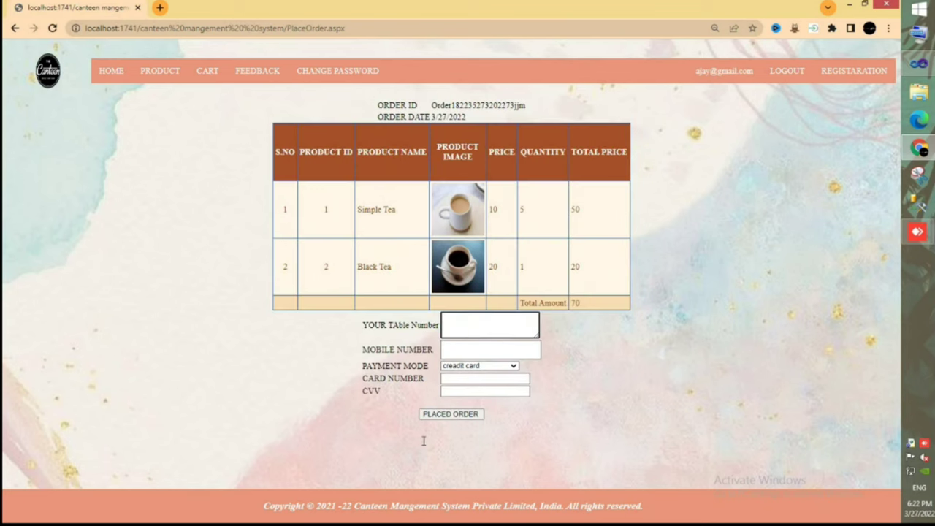
# - Enter 'table no 10' as the table number and fill in the customer's mobile number
pyautogui.write('10')
pyautogui.press('BackSpace')
pyautogui.press('BackSpace')
pyautogui.write('table no ')
pyautogui.write('10')
pyautogui.press('Tab')
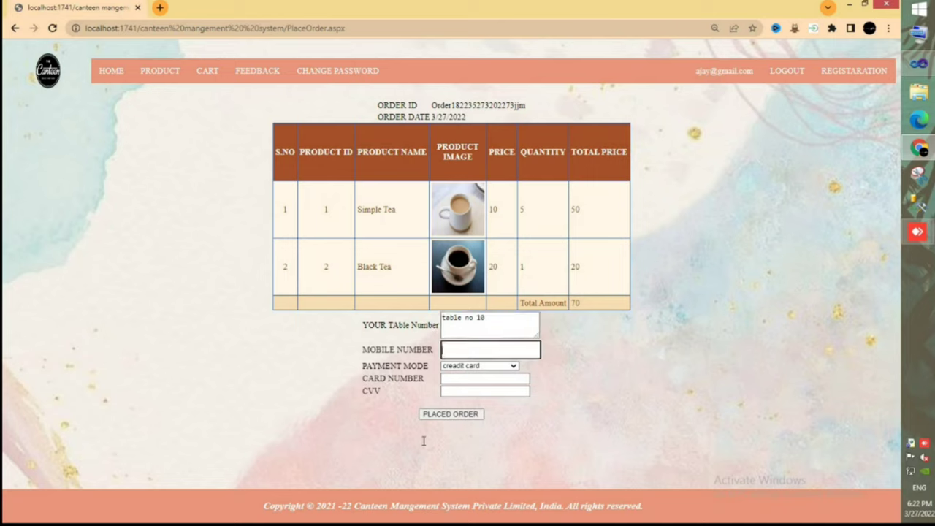
pyautogui.write('9876543')
pyautogui.write('210')
# - Pay by debit card with the card number and CVV, and place the order
pyautogui.press('Tab')
pyautogui.hotkey('alt', 'Down')
pyautogui.press('Down')
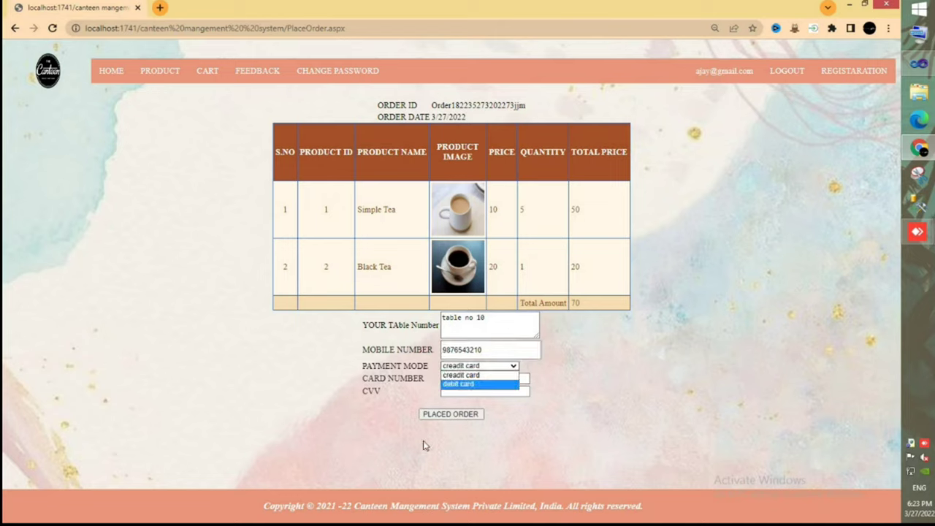
pyautogui.press('Return')
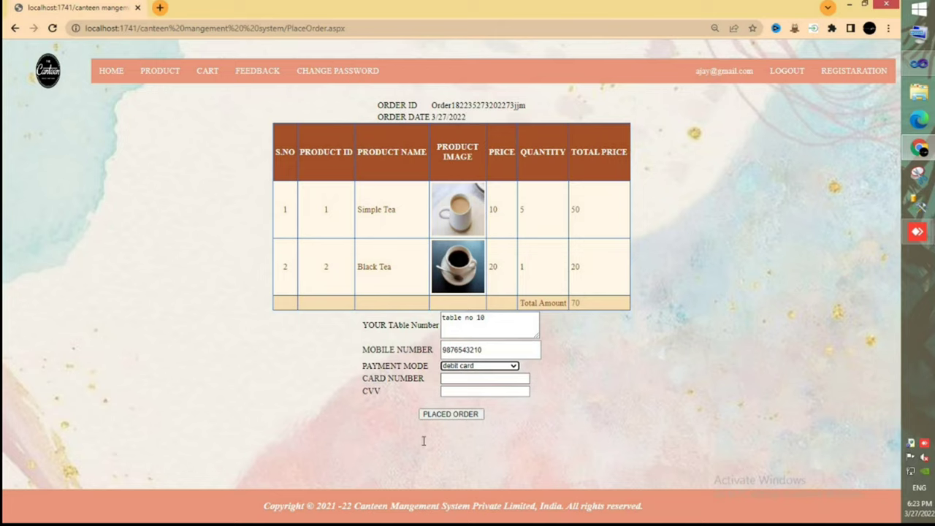
pyautogui.press('Tab')
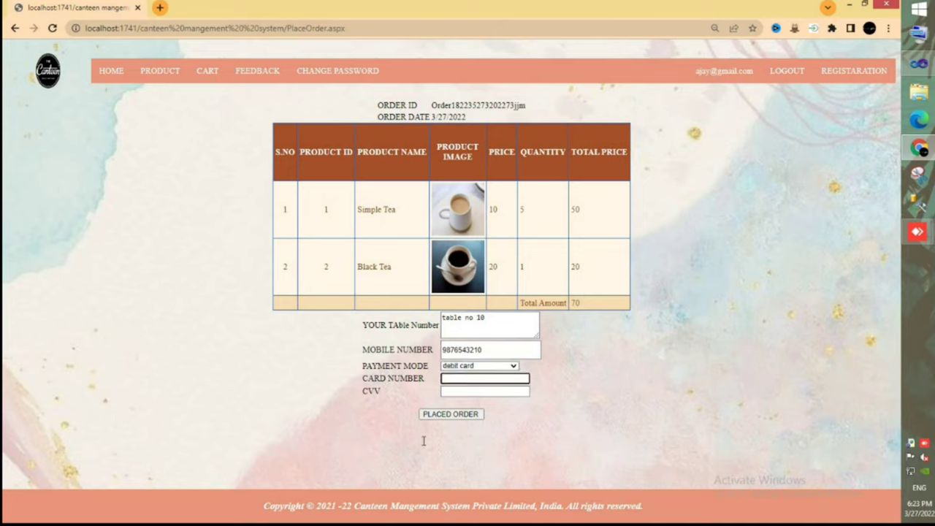
pyautogui.write('987654132021')
pyautogui.write('3')
pyautogui.press('Tab')
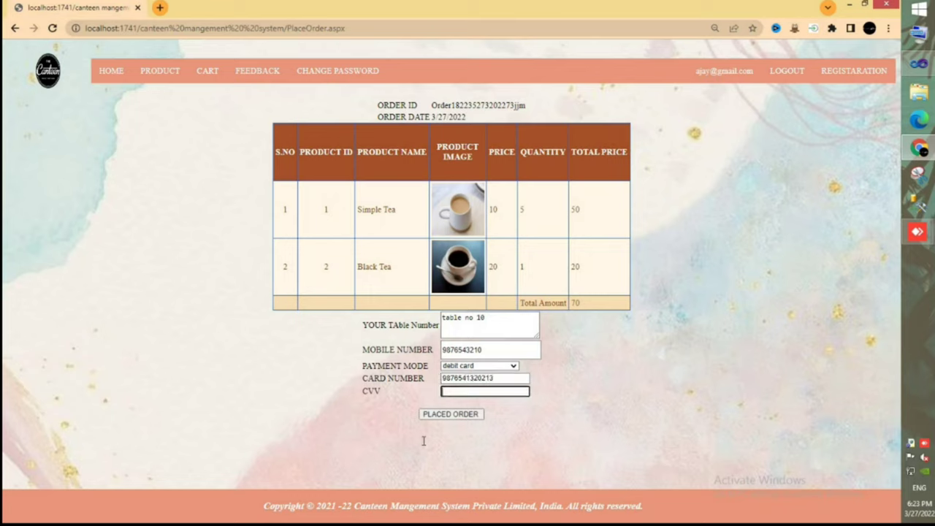
pyautogui.write('123')
pyautogui.press('Return')
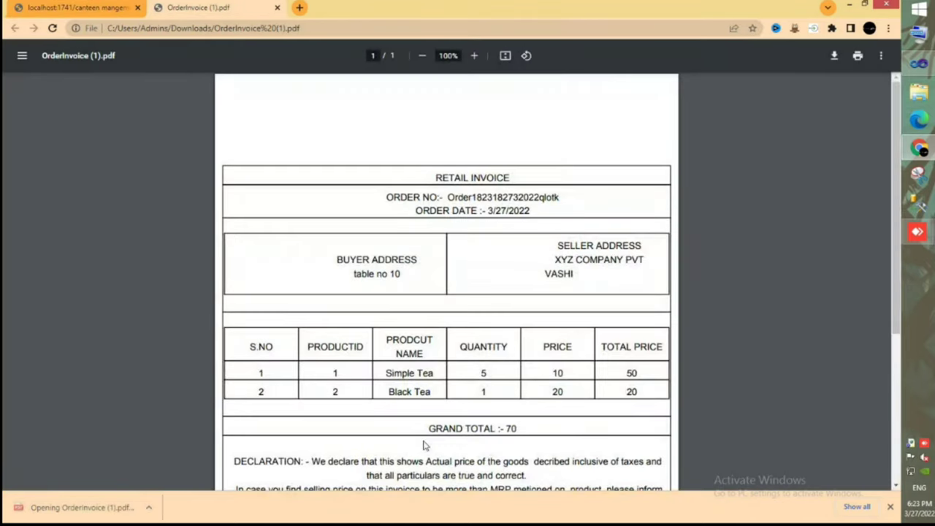
# - Check the invoice's two tea items and total 70, then go back to the canteen tab
pyautogui.scroll(-1, 423, 446)
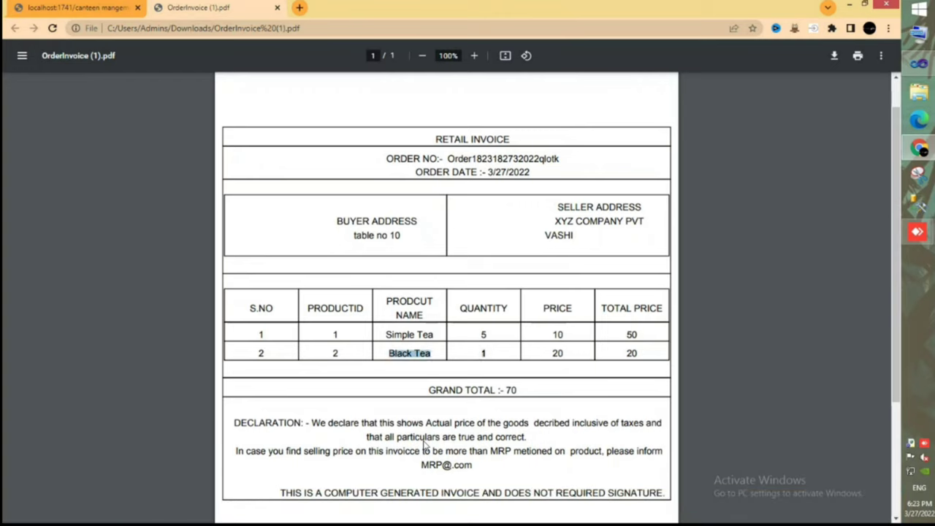
pyautogui.moveTo(434, 334); pyautogui.dragTo(393, 334)
pyautogui.scroll(-2, 423, 446)
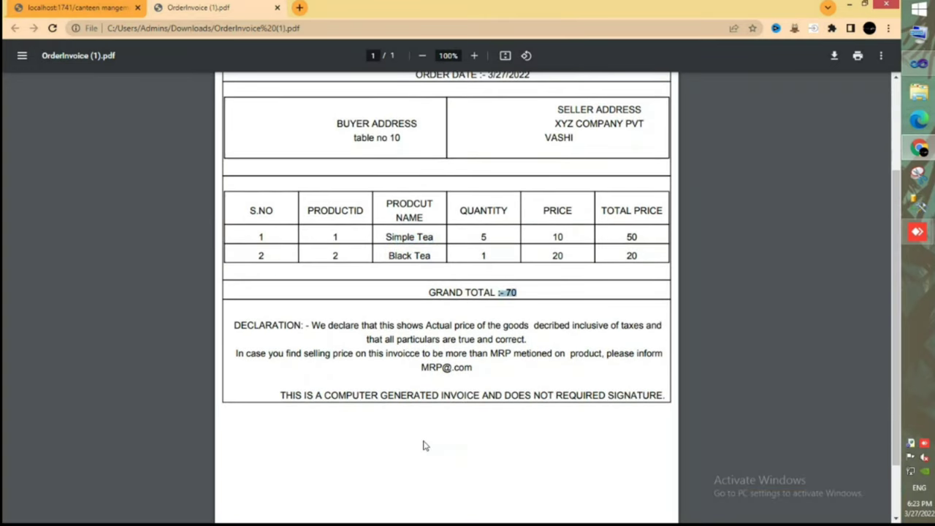
pyautogui.scroll(3, 424, 446)
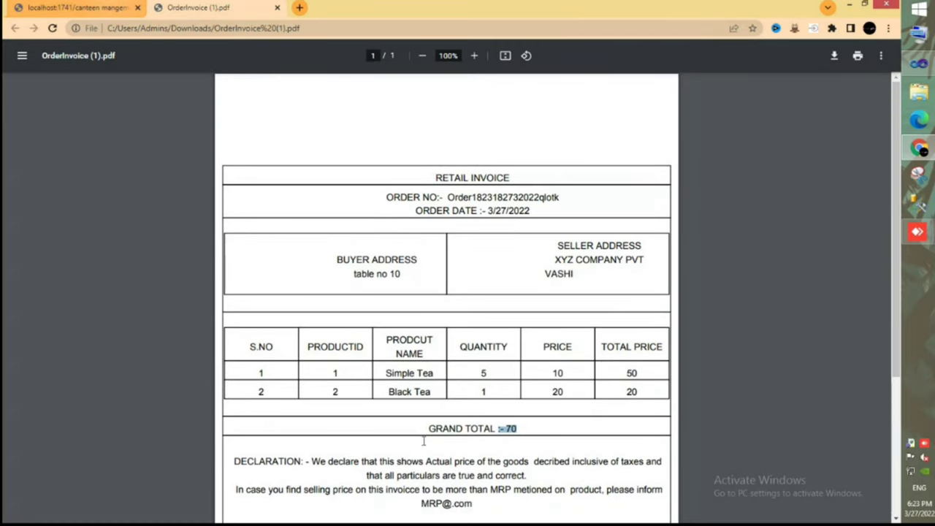
pyautogui.hotkey('ctrl', 'shift', 'Tab')
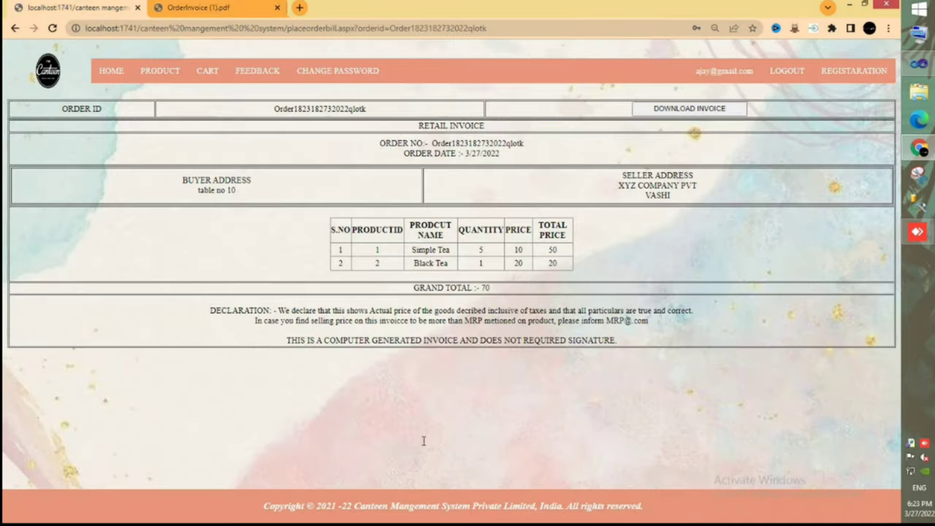
# - Submit 'test feedback' as a suggestion, confirm it was added, then go to Change Password
pyautogui.press('Tab')
pyautogui.press('Return')
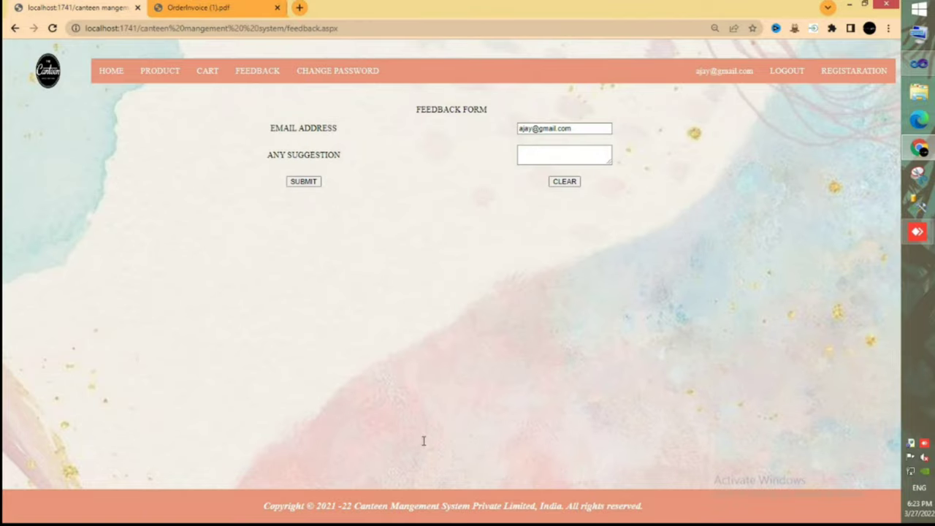
pyautogui.press('Tab')
pyautogui.write('test feedba')
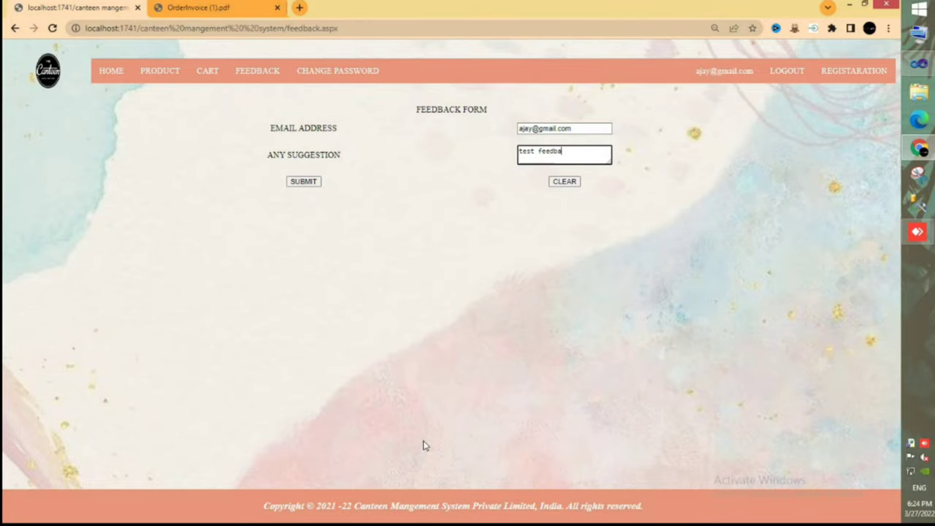
pyautogui.write('ck')
pyautogui.press('Tab')
pyautogui.press('Return')
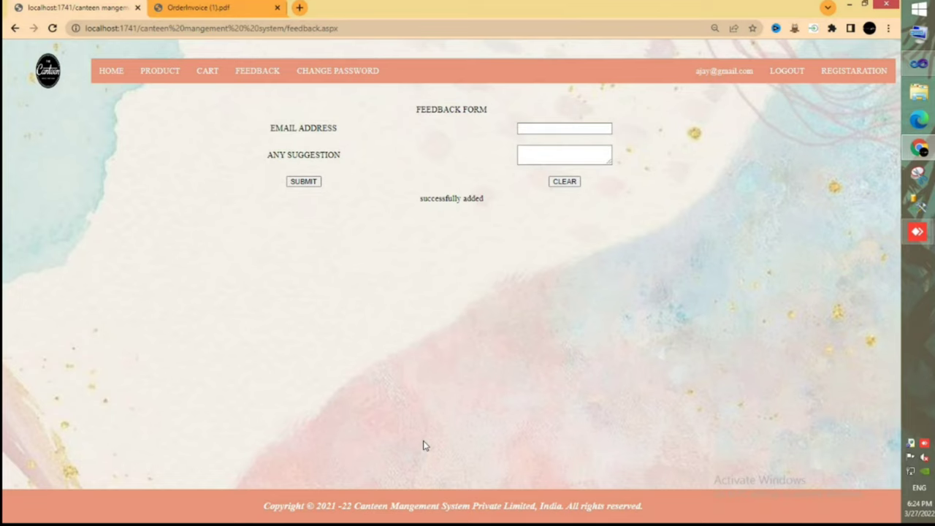
pyautogui.tripleClick(451, 198)
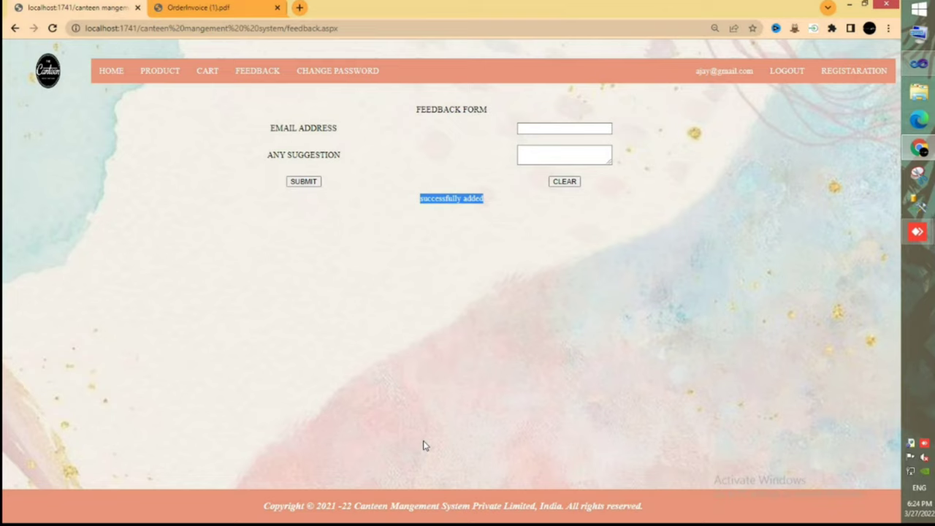
pyautogui.click(337, 71)
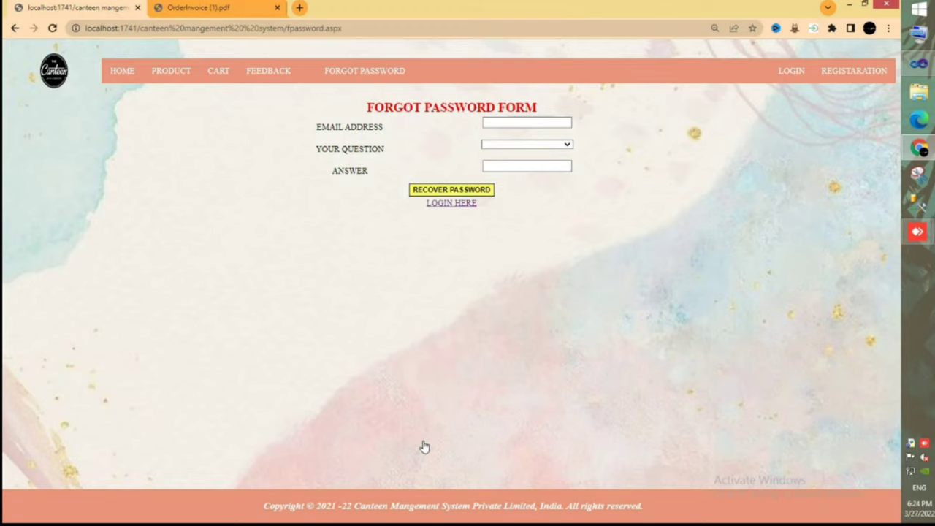
# - Recover the password with the user's e-mail and the 'college name' security answer
pyautogui.write('ad')
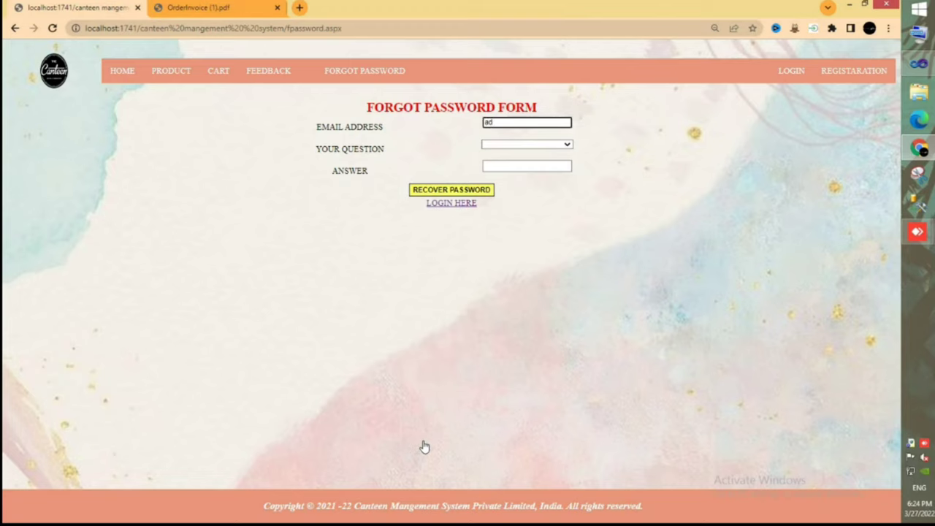
pyautogui.press('BackSpace')
pyautogui.write('k')
pyautogui.press('BackSpace')
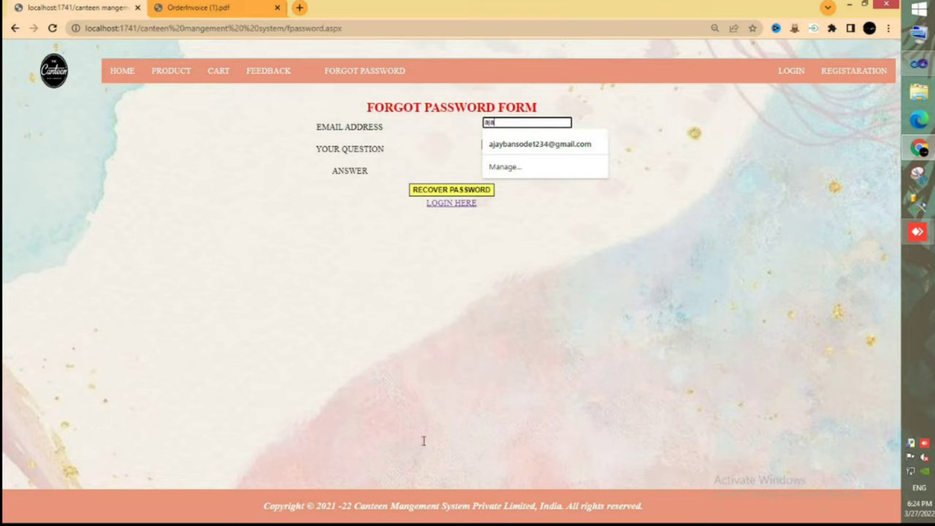
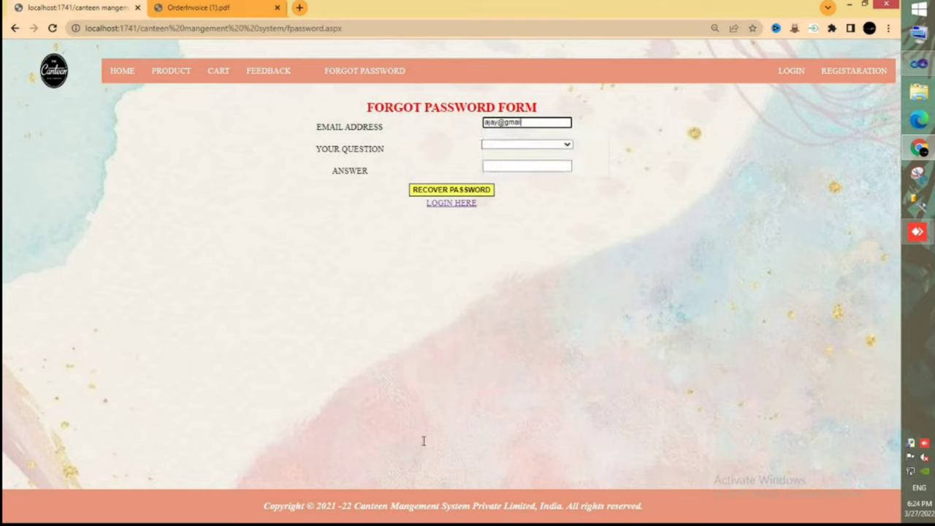
pyautogui.press('Tab')
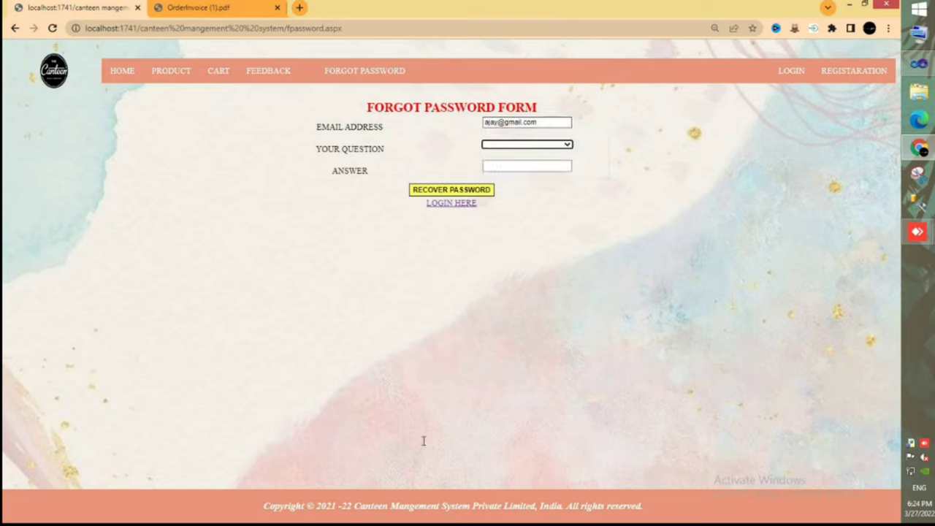
pyautogui.press('Down')
pyautogui.press('Down')
pyautogui.press('Down')
pyautogui.press('Tab')
pyautogui.write('abc')
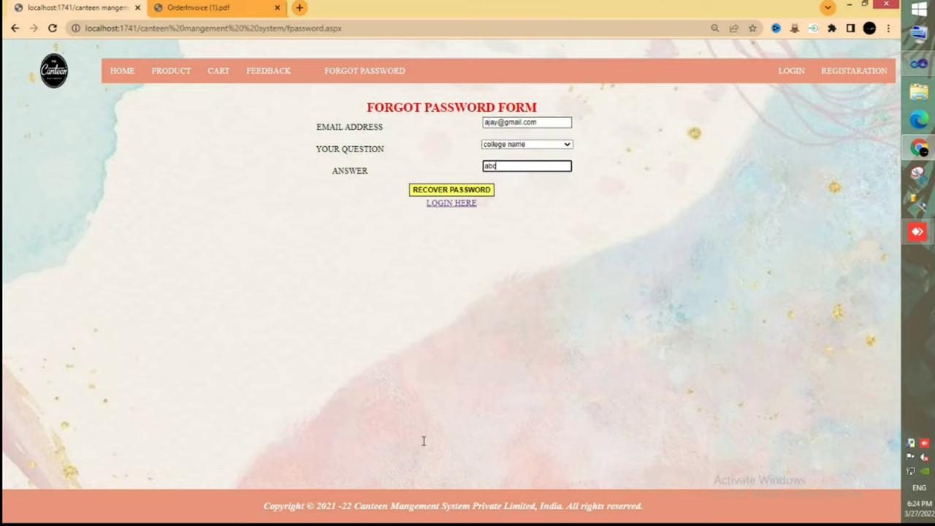
pyautogui.press('Return')
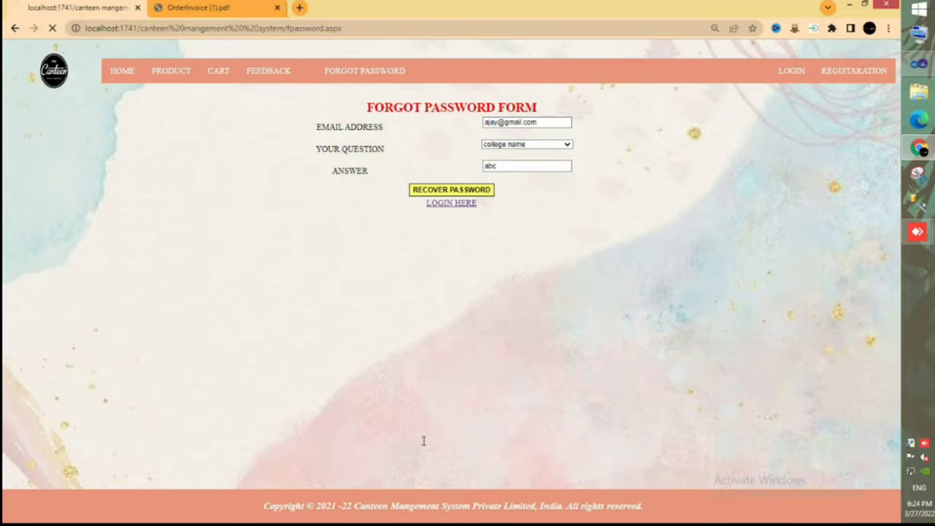
pyautogui.moveTo(408, 215); pyautogui.dragTo(495, 215)
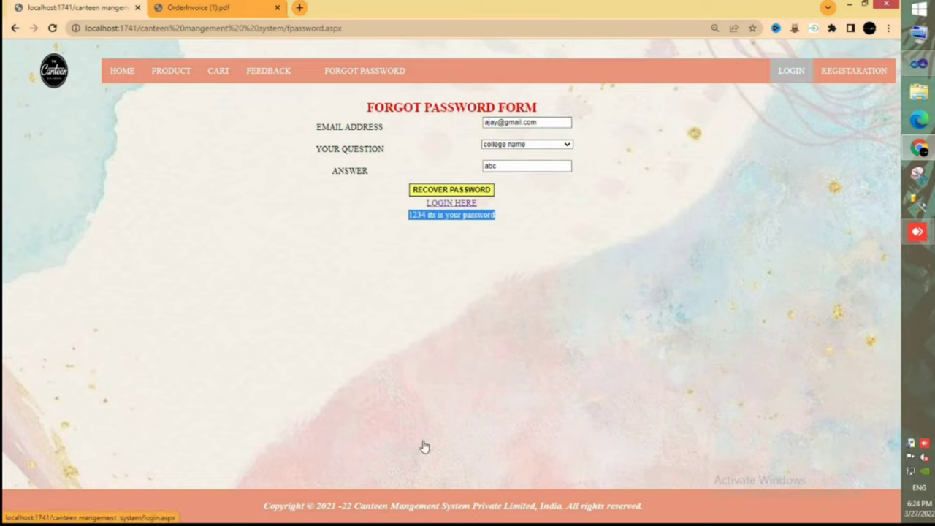
# - Log in with the admin e-mail and password, and dismiss Chrome's password warning
pyautogui.write('ad')
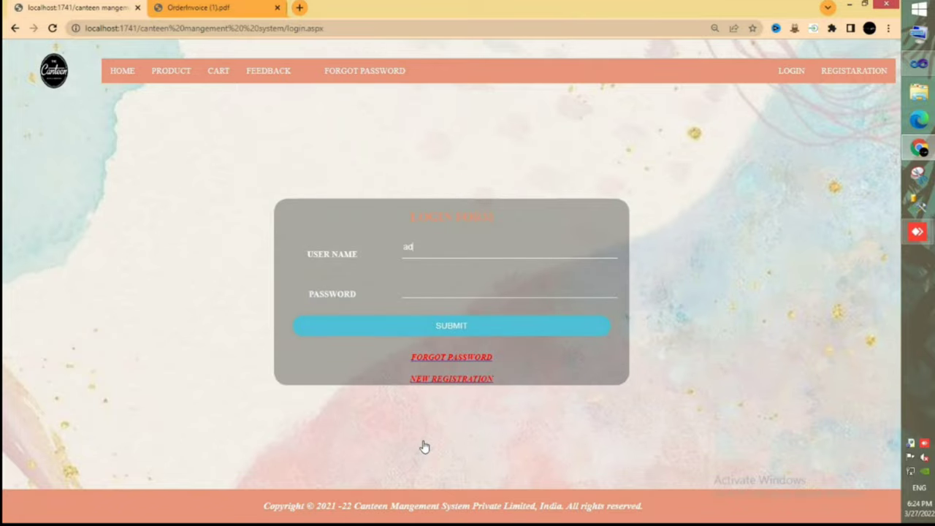
pyautogui.write('min')
pyautogui.write('@gmail.c')
pyautogui.write('omadm')
pyautogui.press('BackSpace')
pyautogui.write('admin')
pyautogui.press('Return')
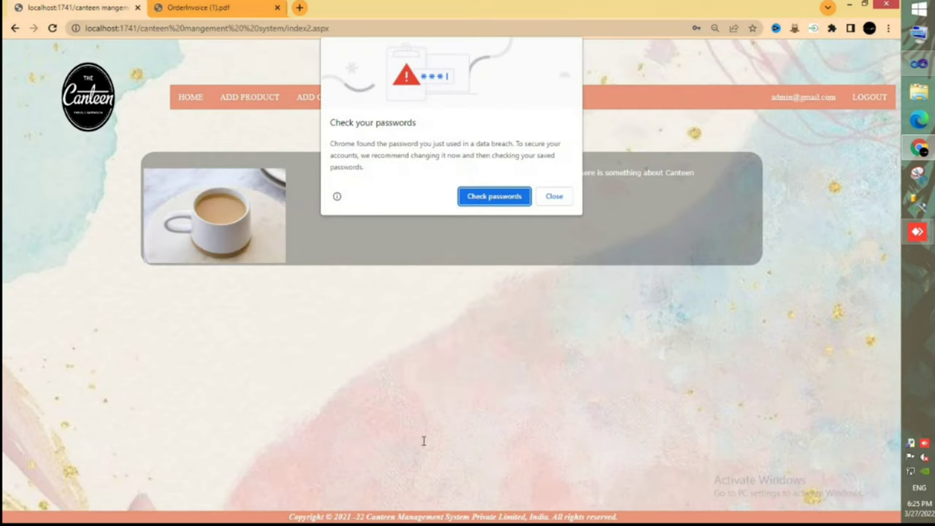
pyautogui.press('Escape')
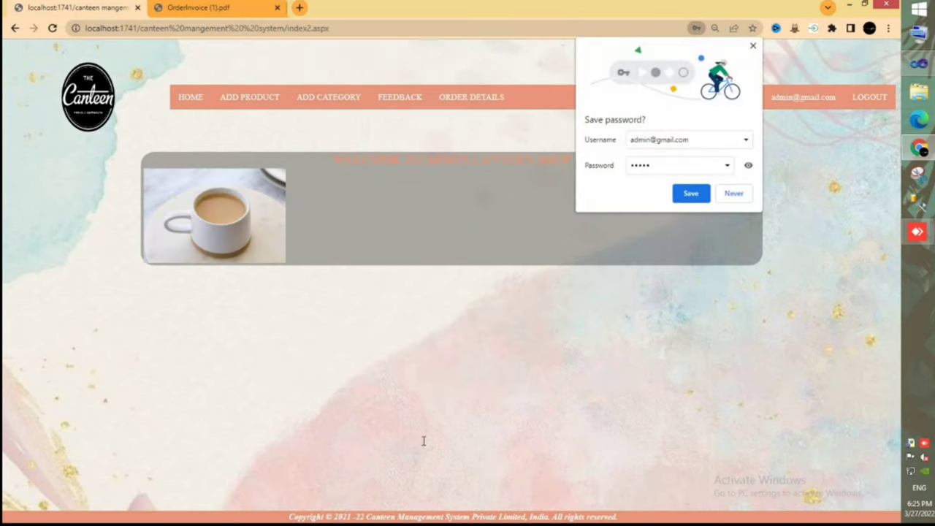
# - Review the 'test feedback' entry and the Simple Tea and Black Tea order rows, then log out
pyautogui.click(399, 98)
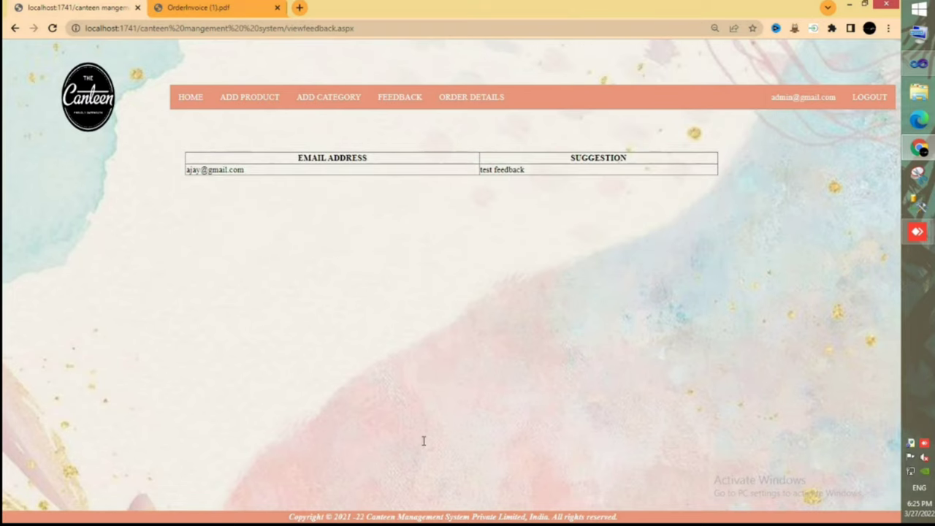
pyautogui.moveTo(524, 170); pyautogui.dragTo(512, 170)
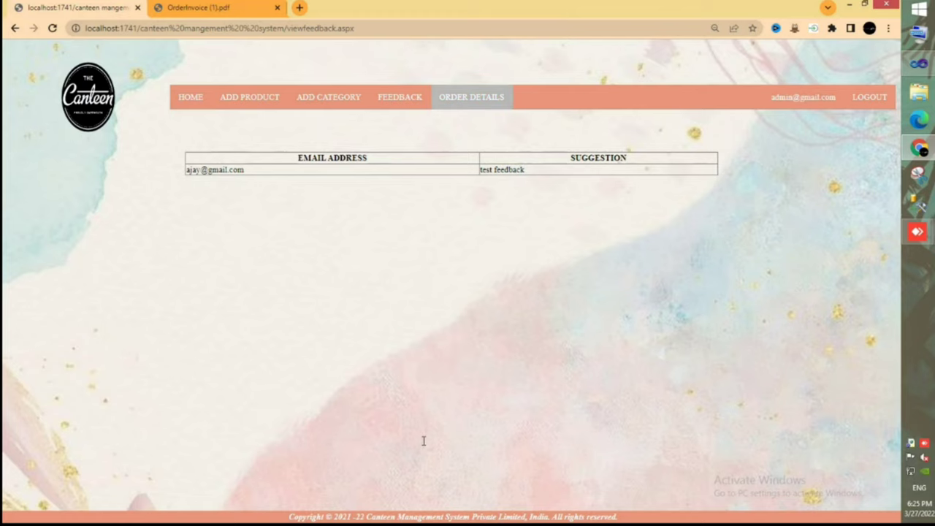
pyautogui.click(471, 97)
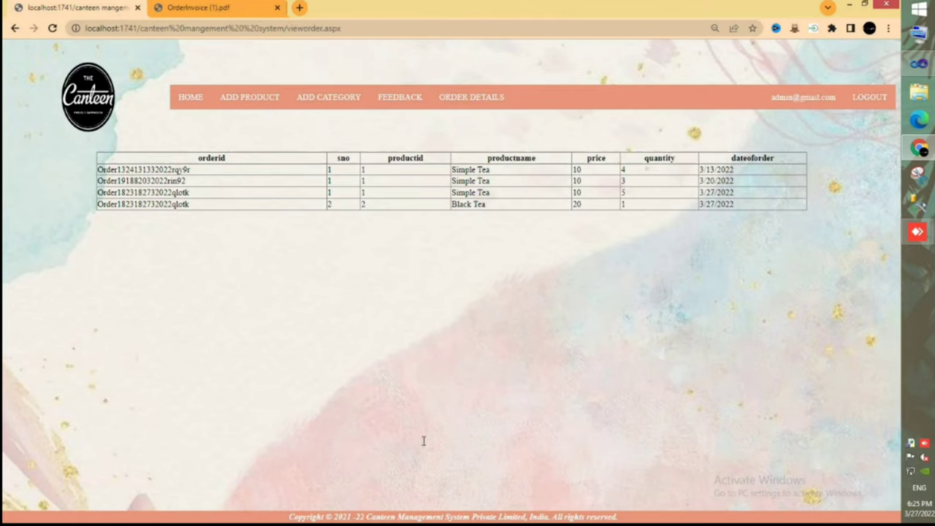
pyautogui.moveTo(734, 192)
pyautogui.mouseDown()
pyautogui.moveTo(705, 181)
pyautogui.moveTo(715, 193)
pyautogui.mouseUp()
pyautogui.click(423, 441)
pyautogui.moveTo(456, 192)
pyautogui.mouseDown()
pyautogui.moveTo(491, 193)
pyautogui.moveTo(486, 205)
pyautogui.mouseUp()
pyautogui.press('Tab')
pyautogui.press('Return')
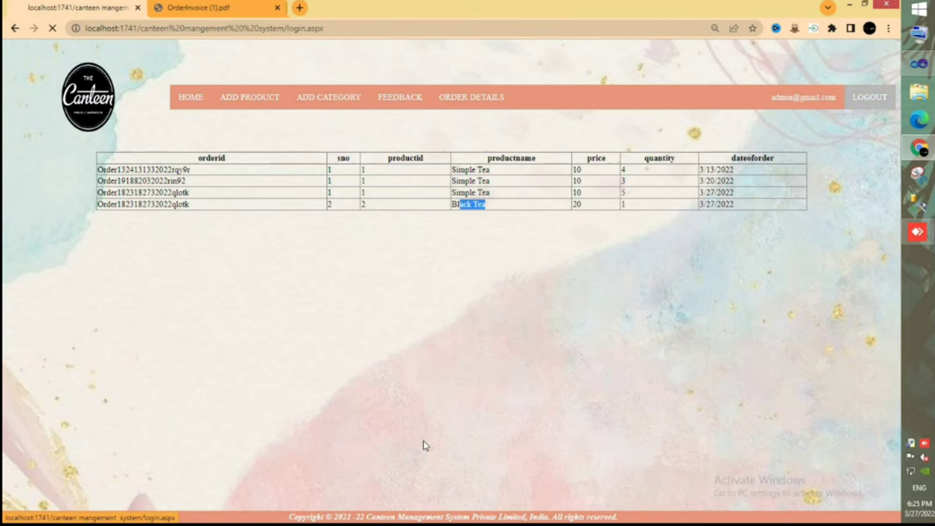